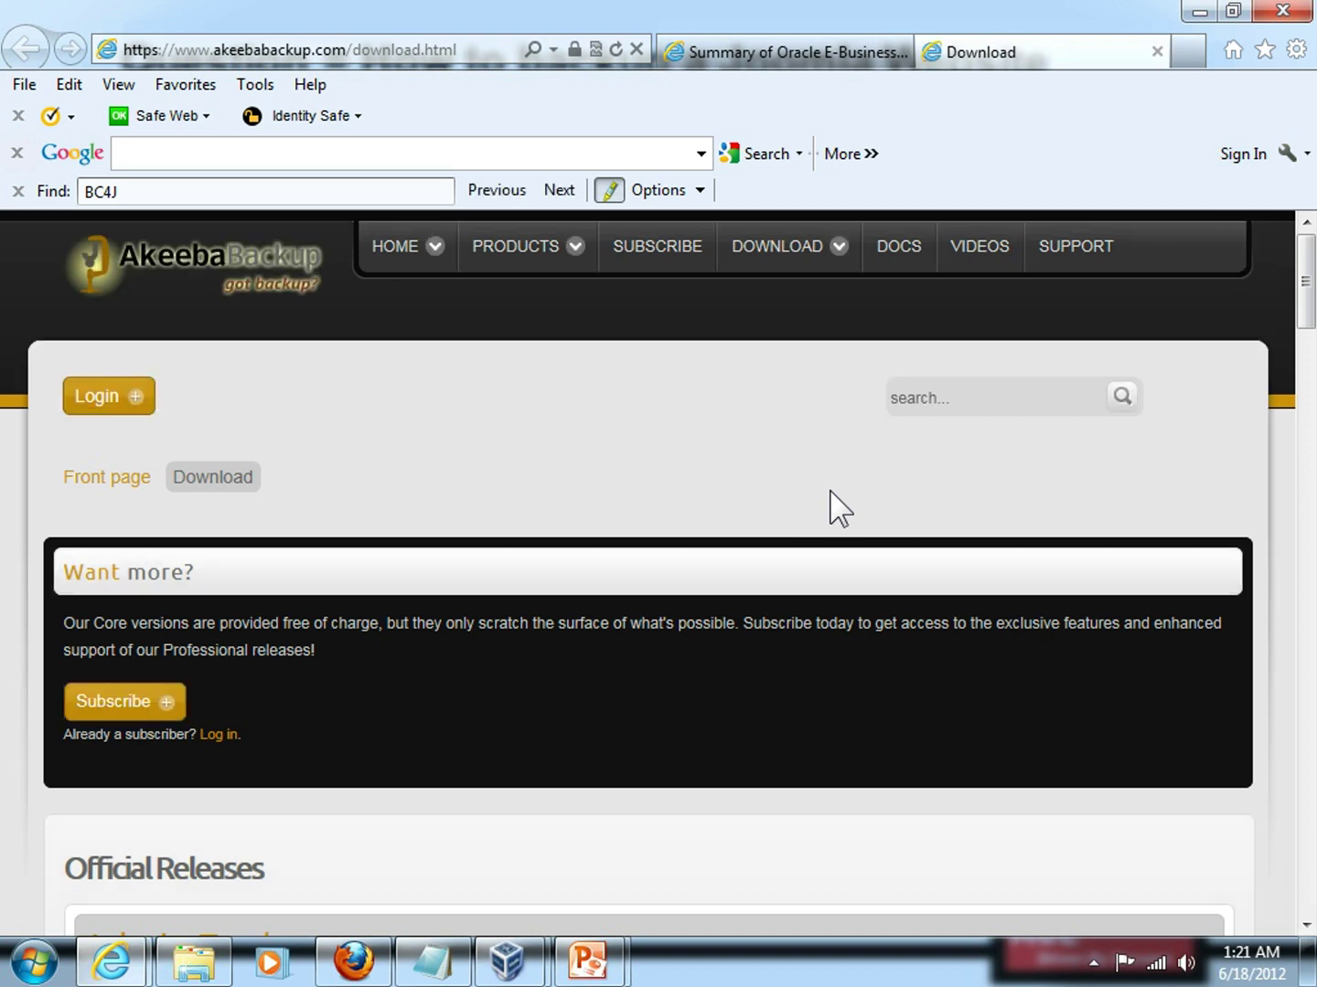
Scroll down the akeebabackup.com download page to the Akeeba Backup official releases section.
scroll(831, 492, down, 2)
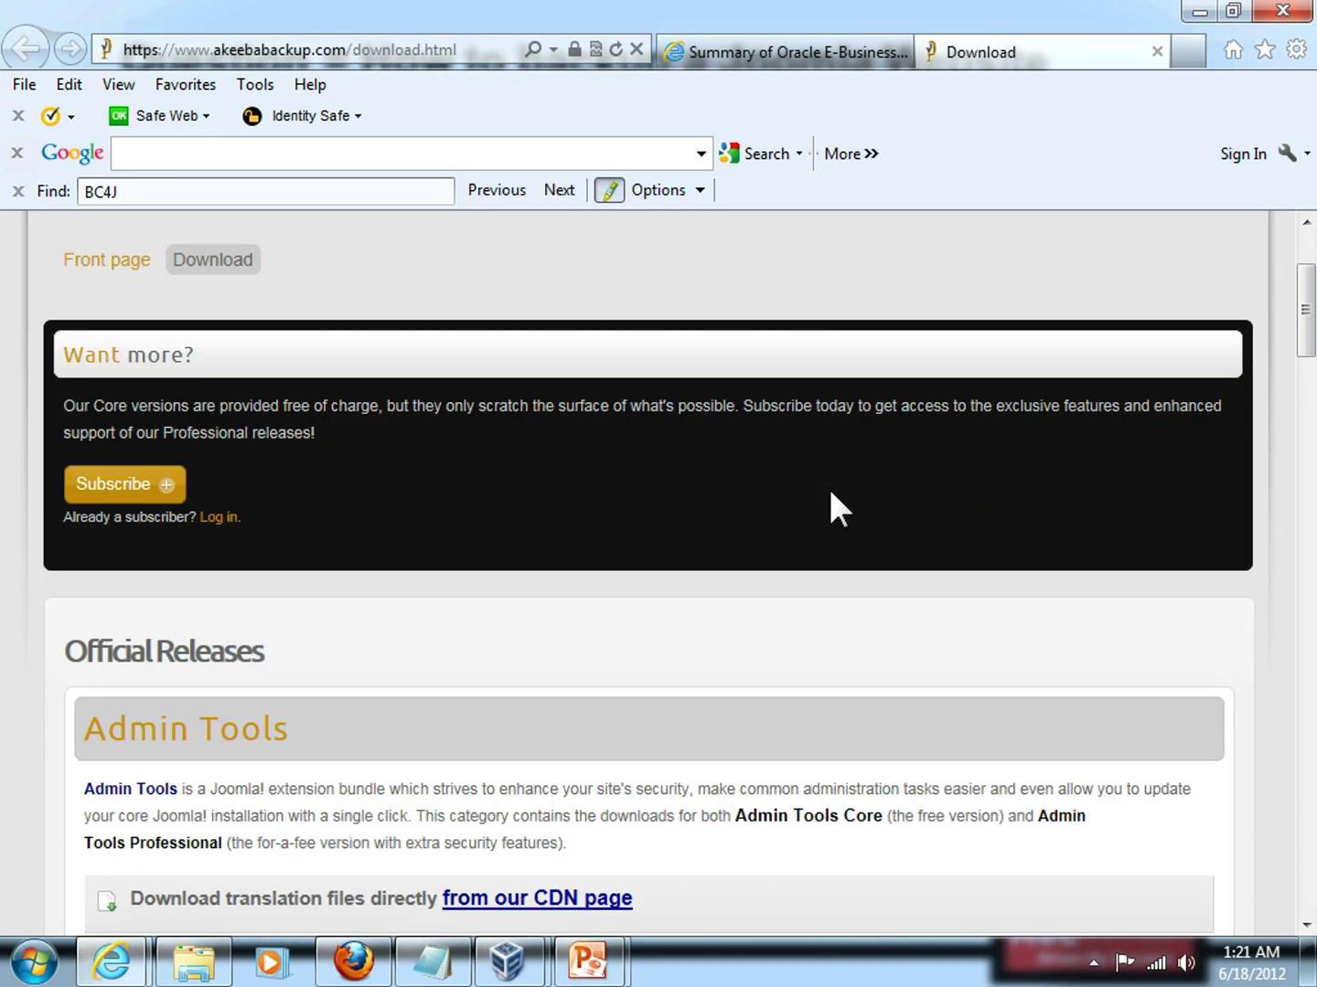
scroll(830, 493, down, 2)
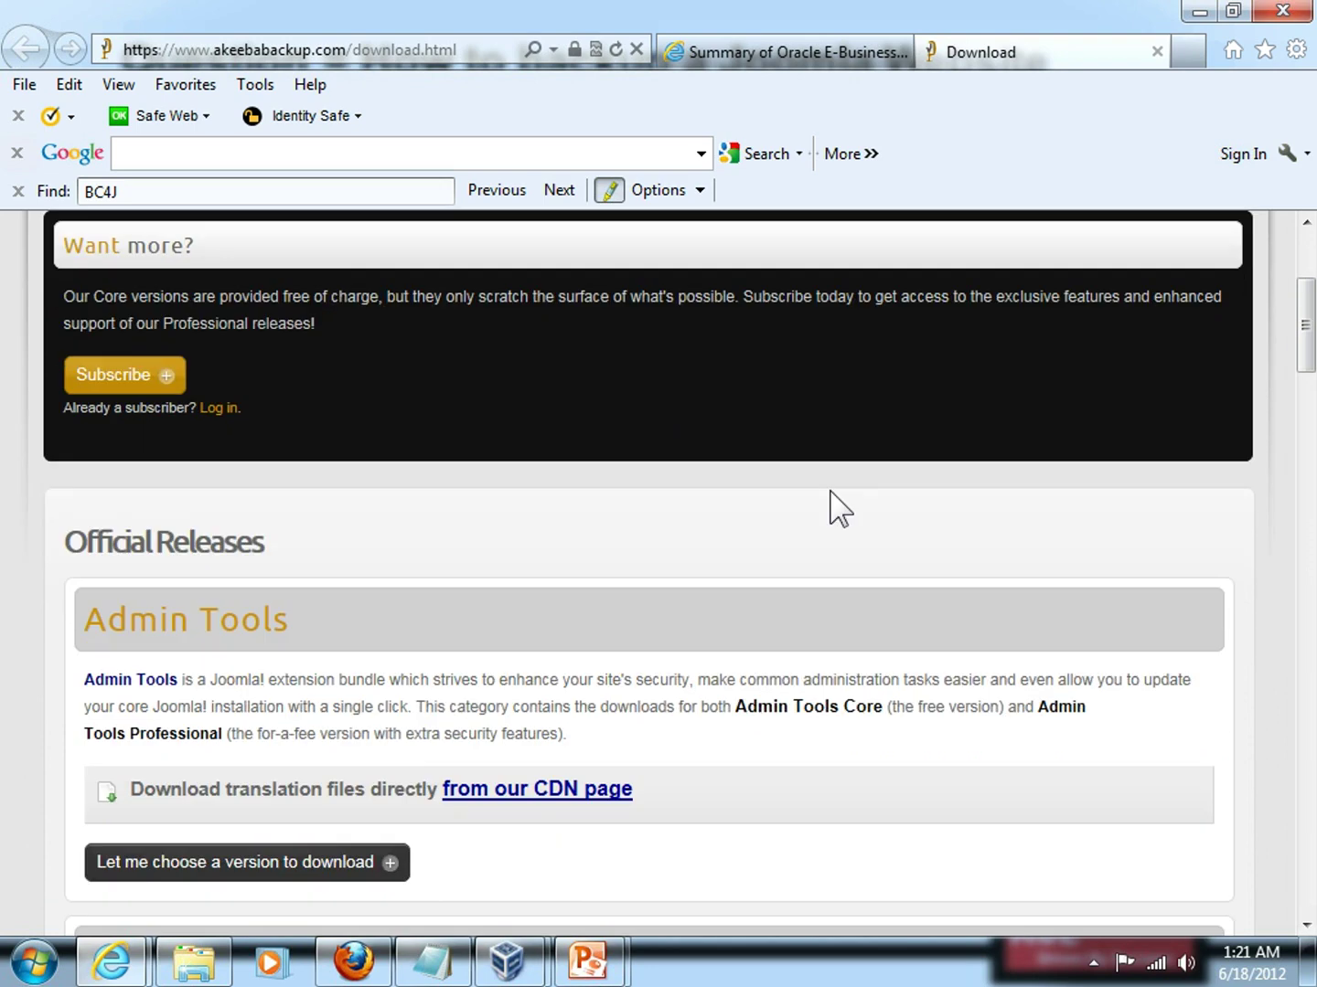
scroll(829, 489, down, 2)
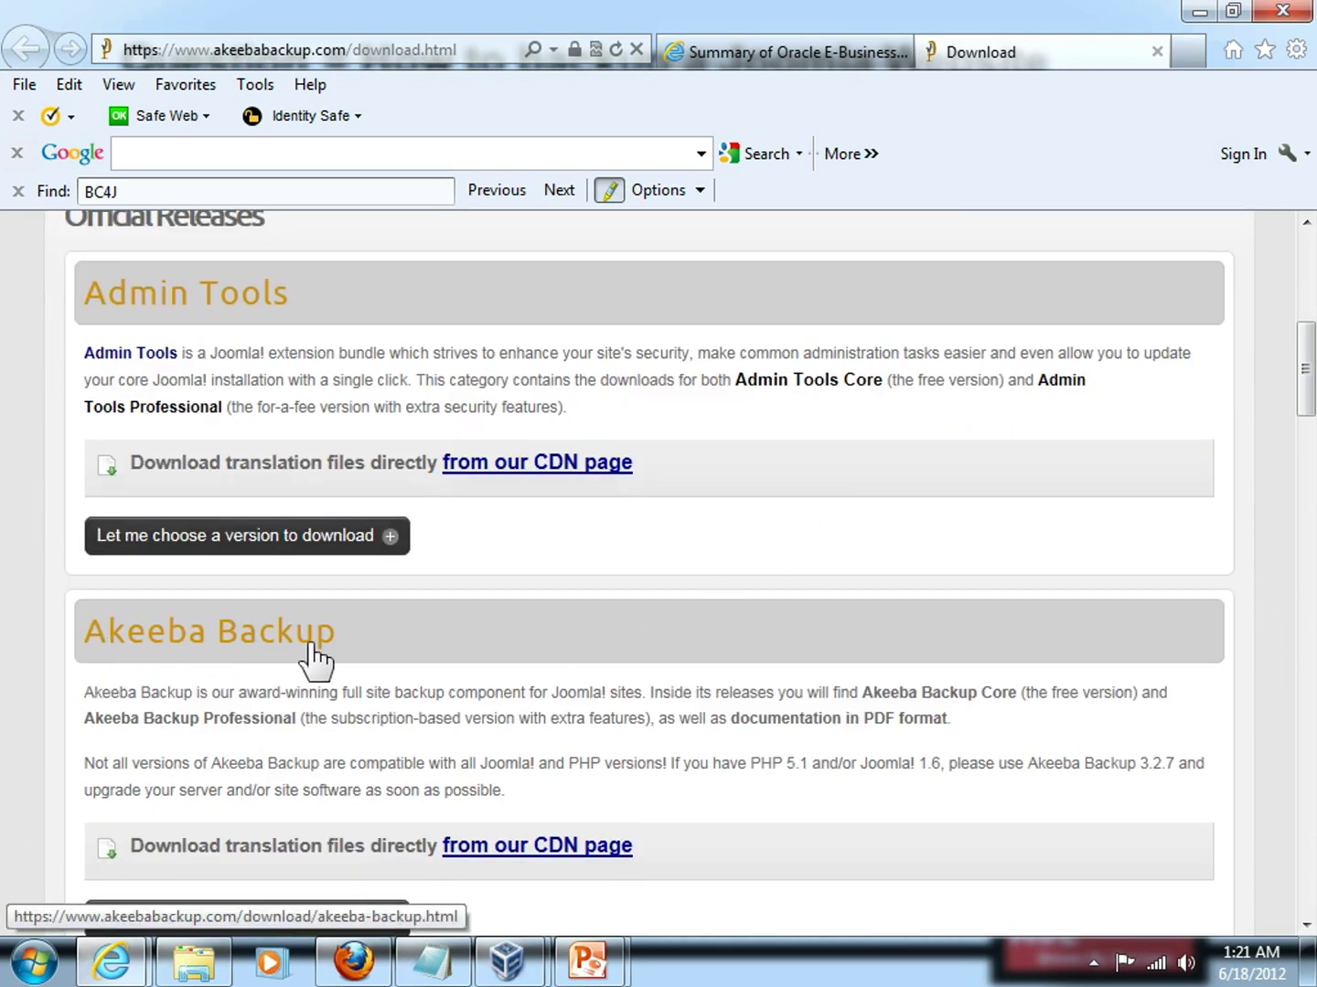
scroll(311, 649, down, 1)
scroll(311, 654, down, 1)
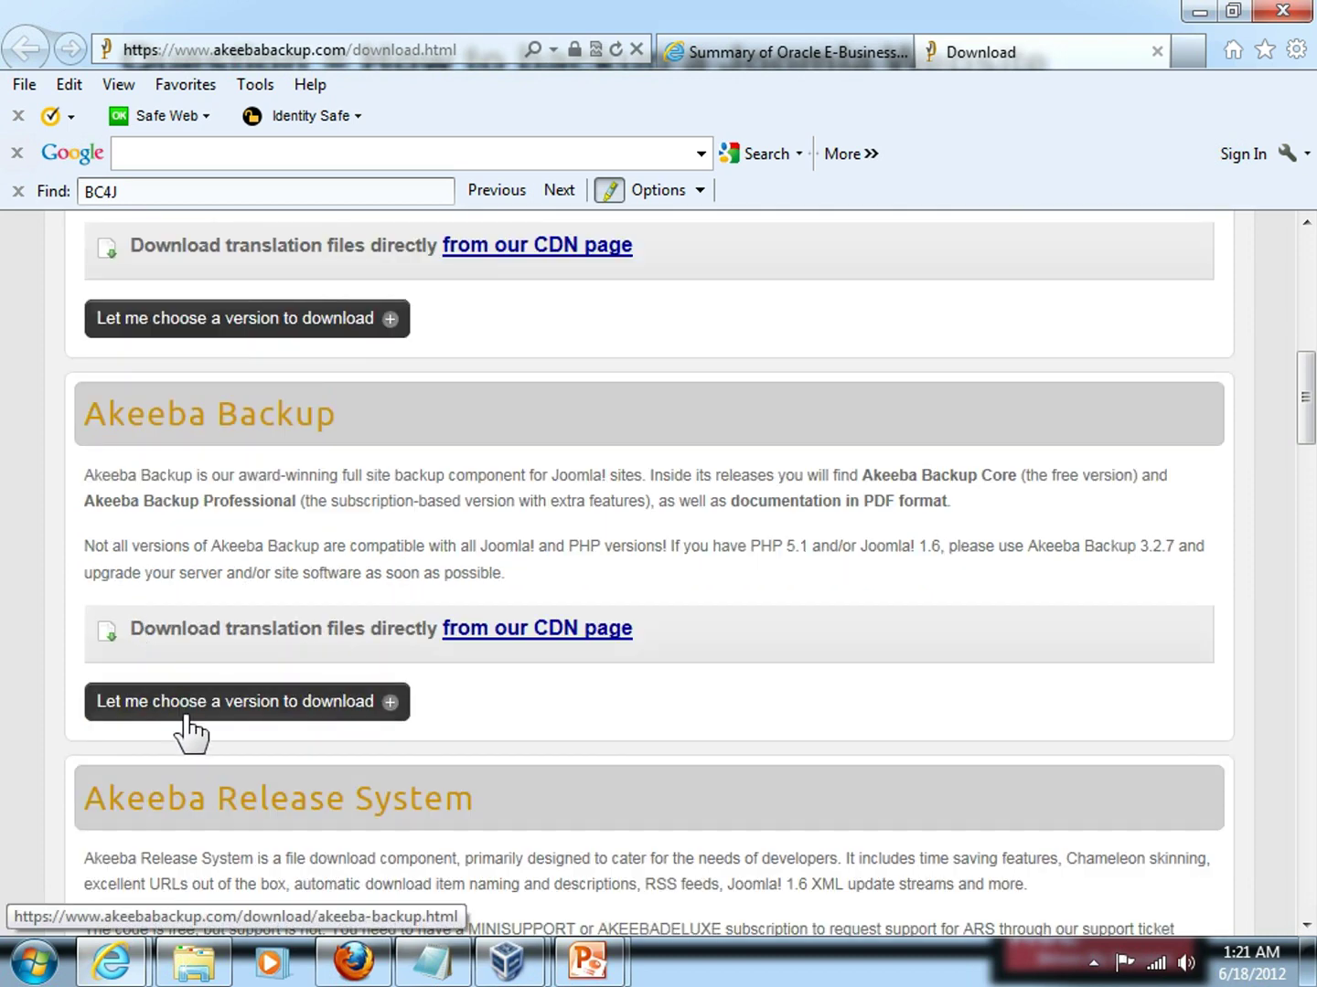
Save akeebabackup-en-GB-j25.zip from the CDN language files page, then go back to the download page.
click(521, 632)
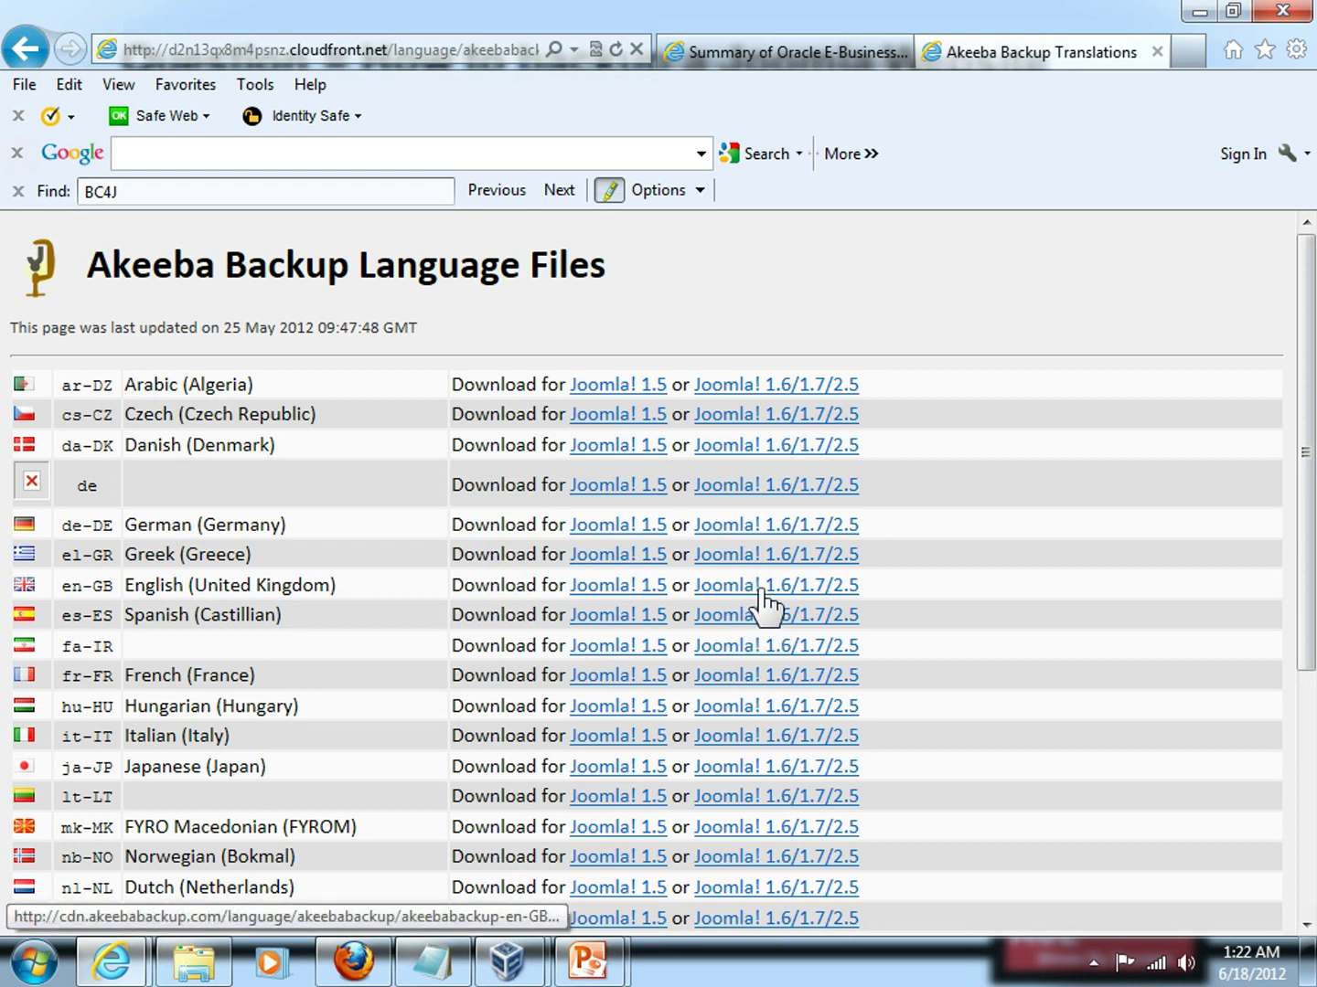
click(761, 589)
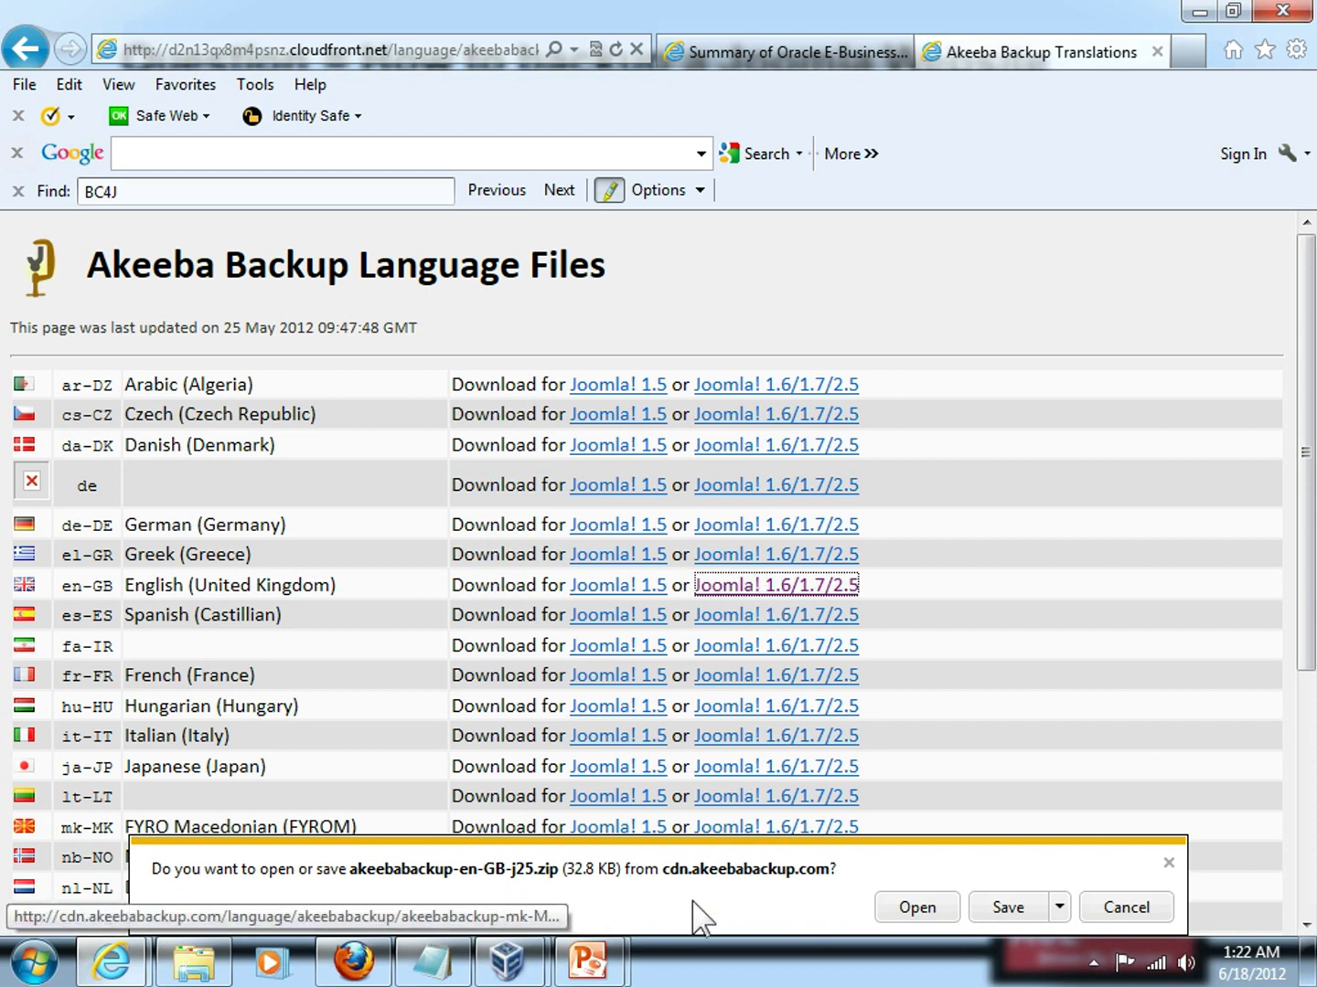
click(1008, 908)
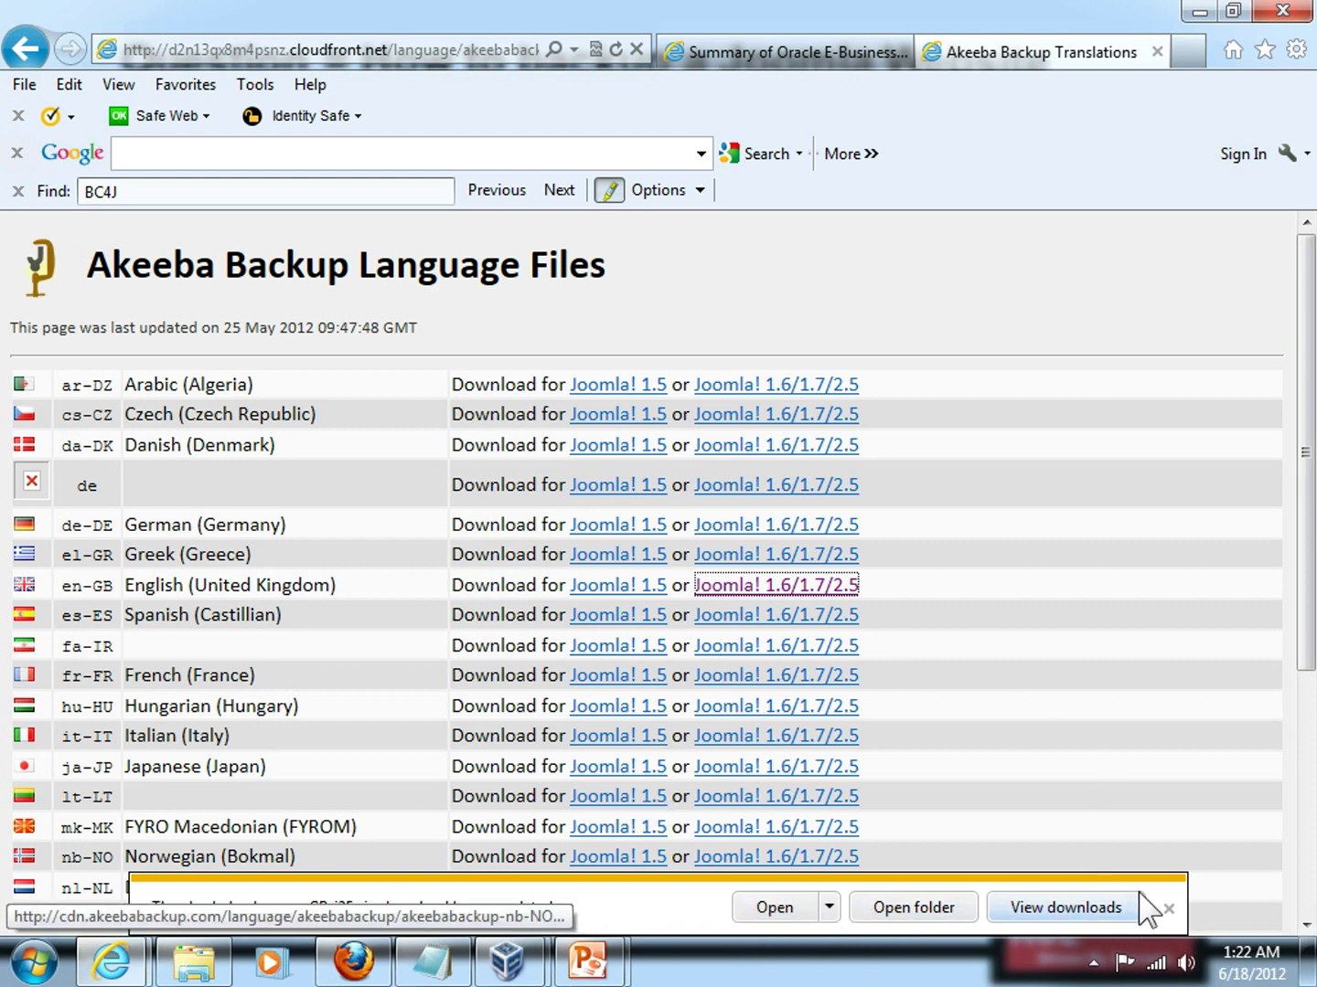
click(1168, 909)
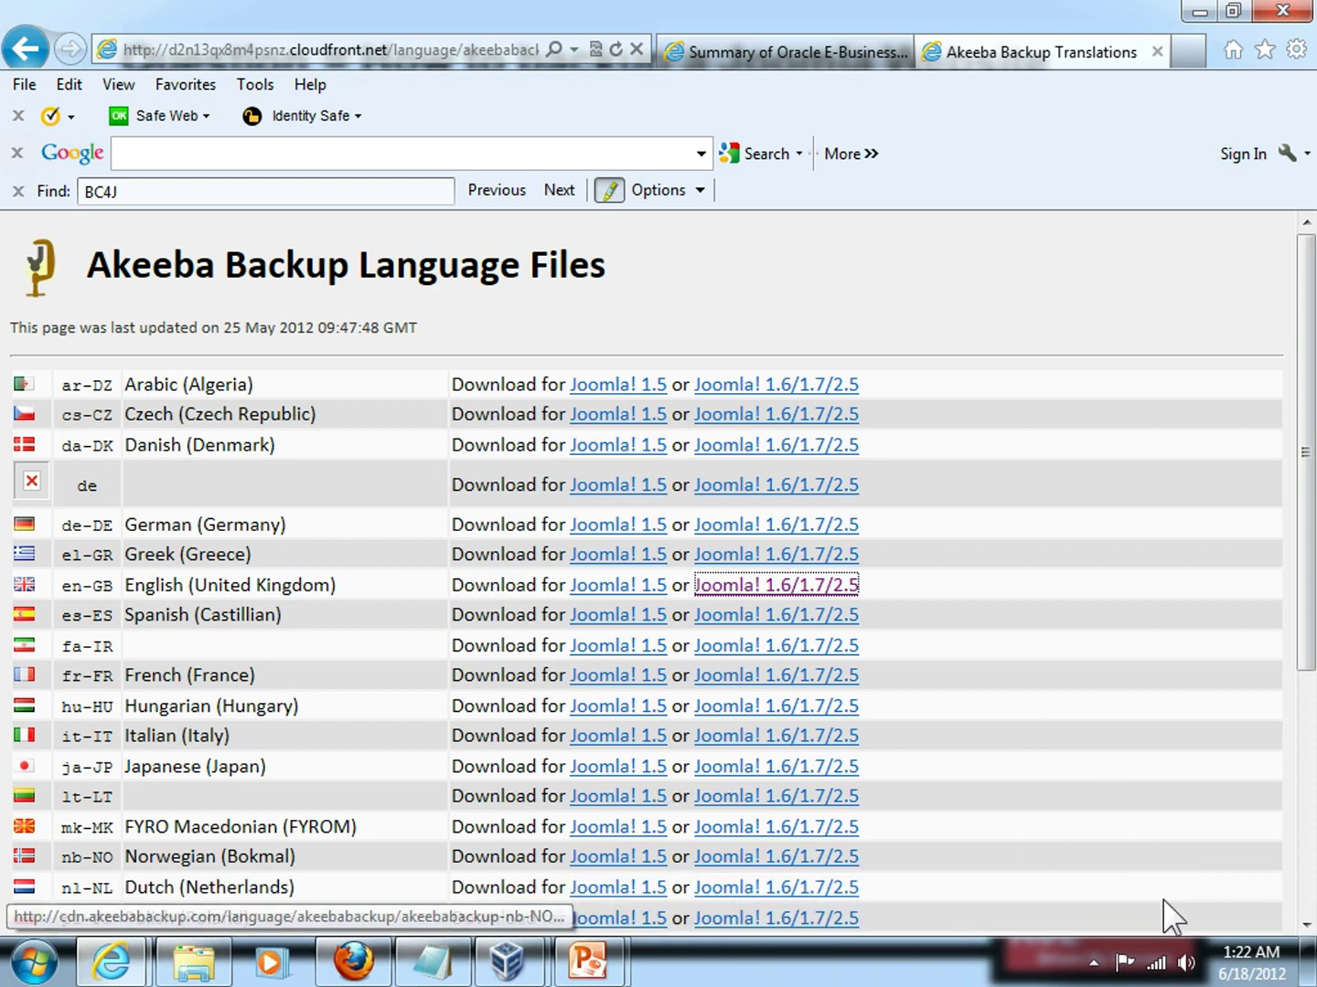
click(26, 49)
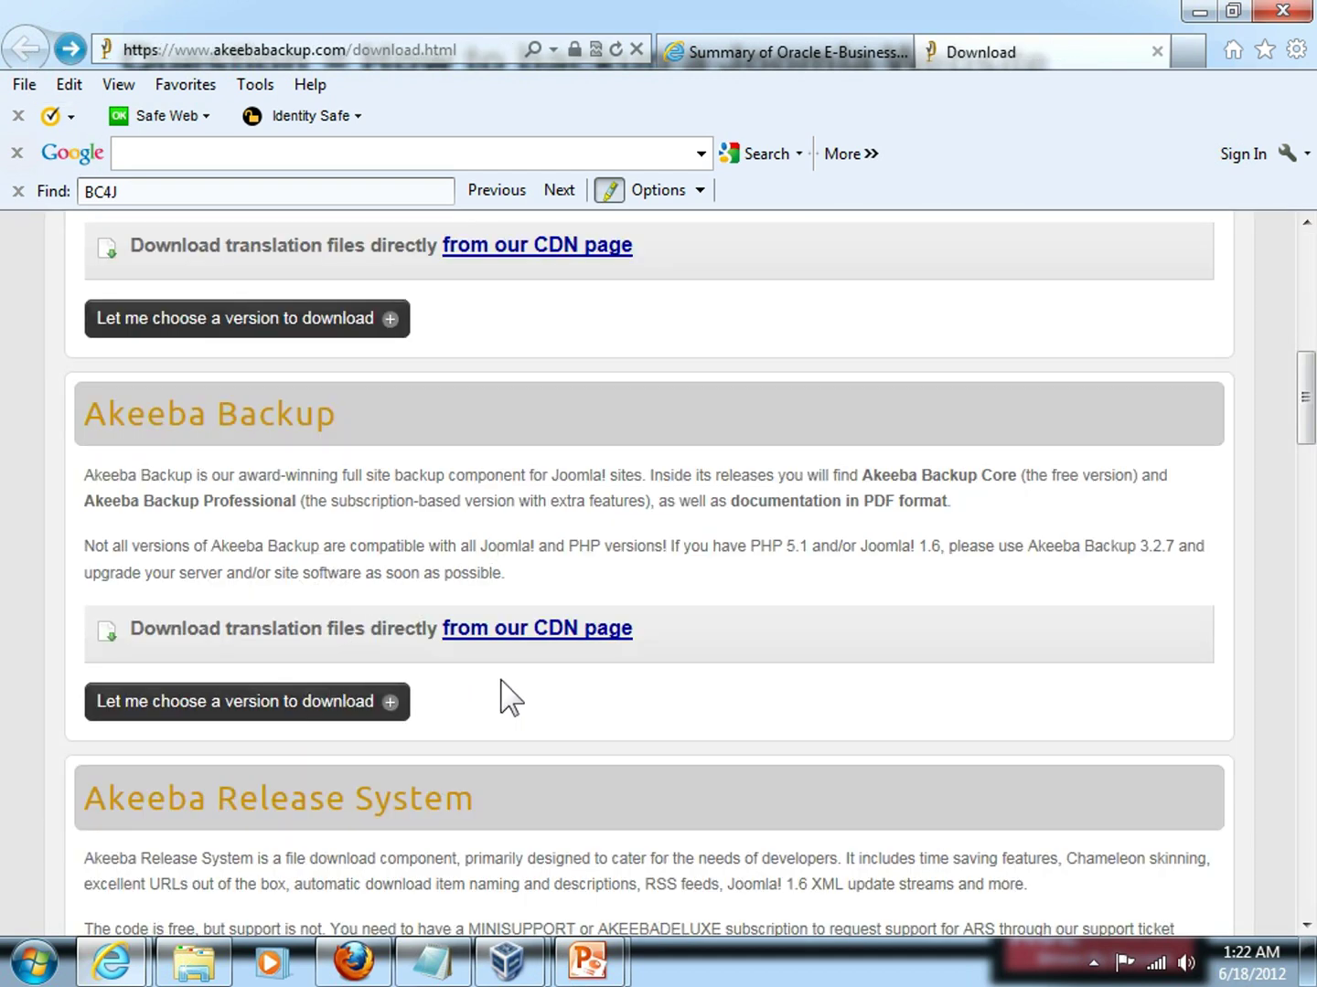
Open the Akeeba Backup versions list and read the 3.5.1 (Stable) release notes.
scroll(510, 699, down, 1)
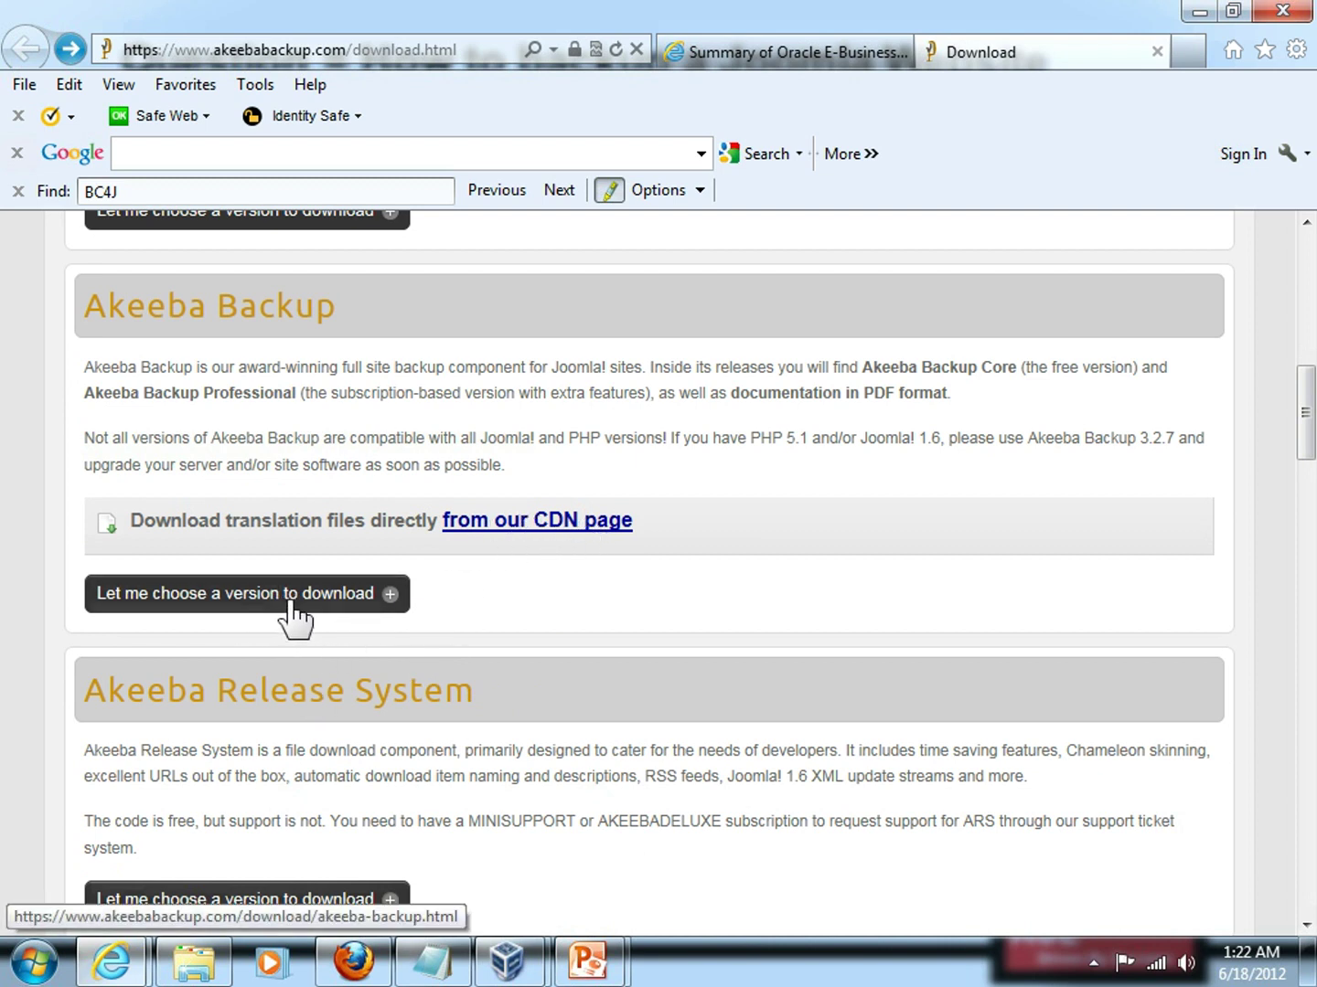
click(290, 601)
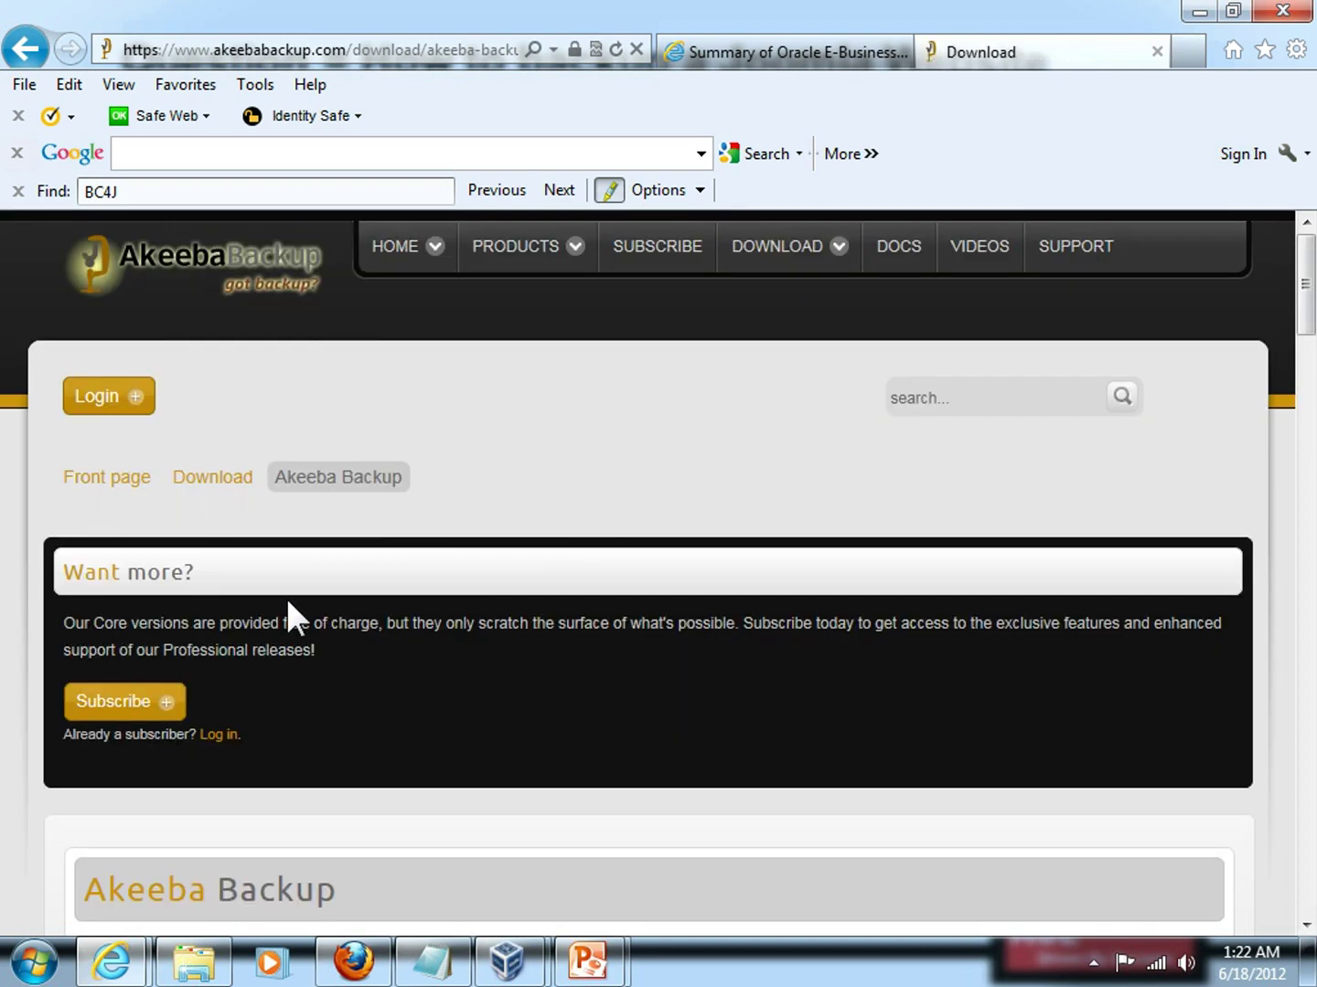
scroll(321, 598, down, 4)
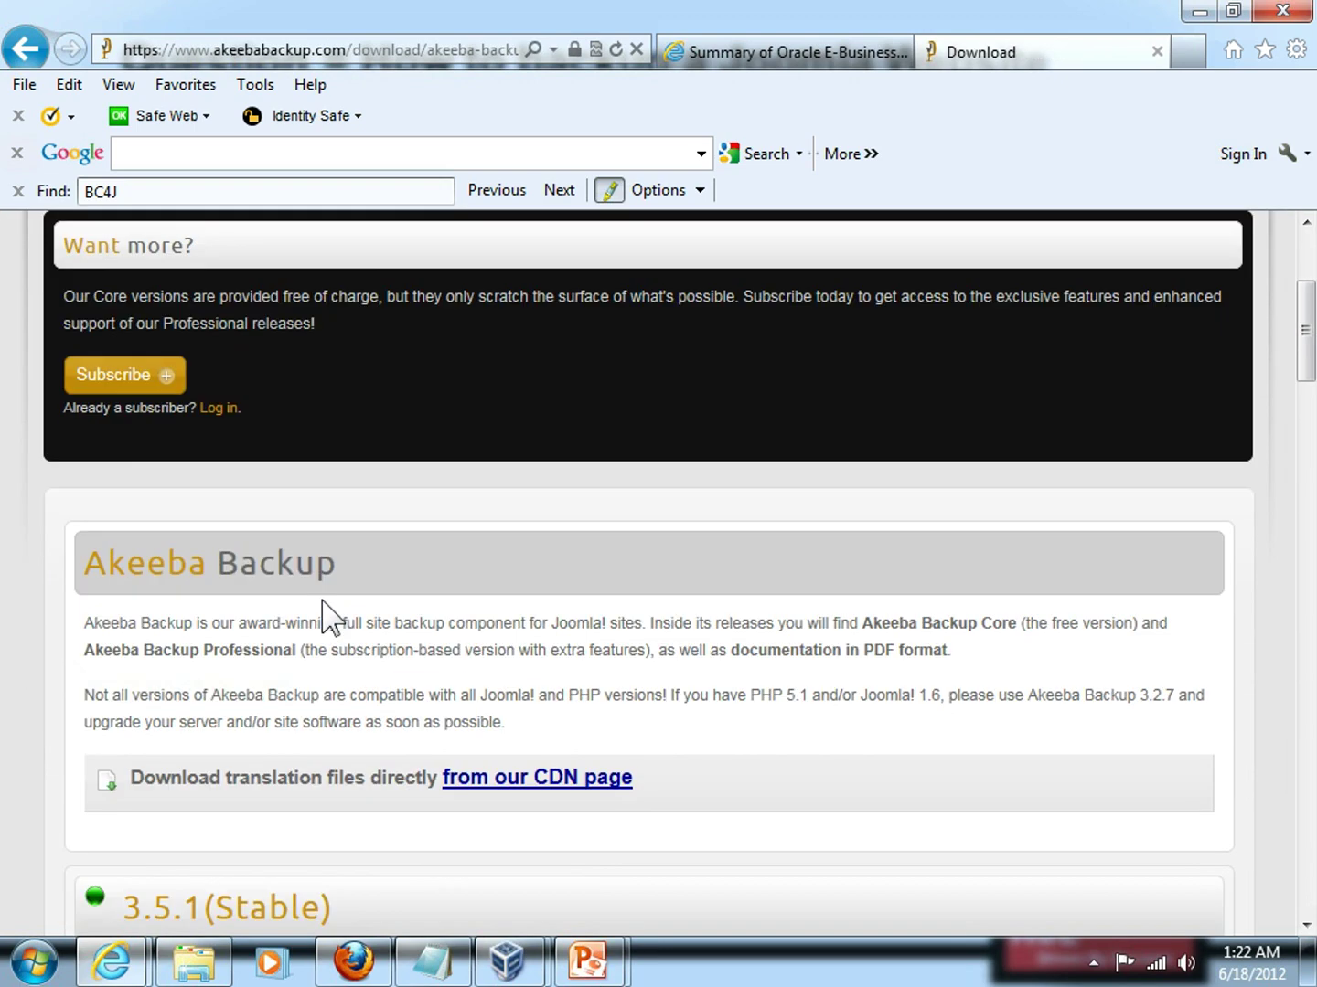
scroll(322, 601, down, 5)
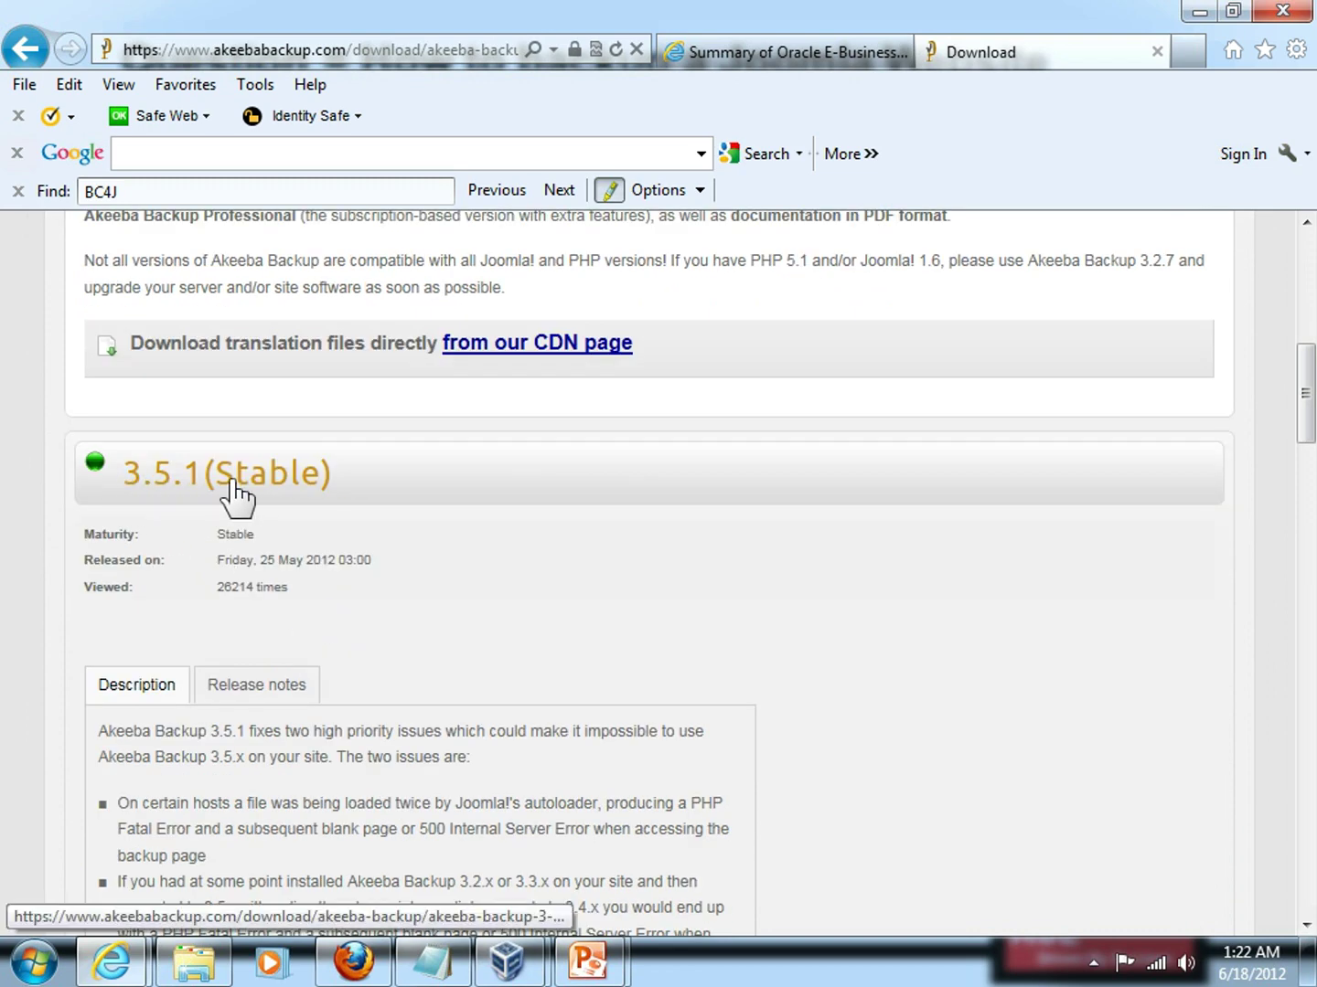
scroll(560, 553, down, 4)
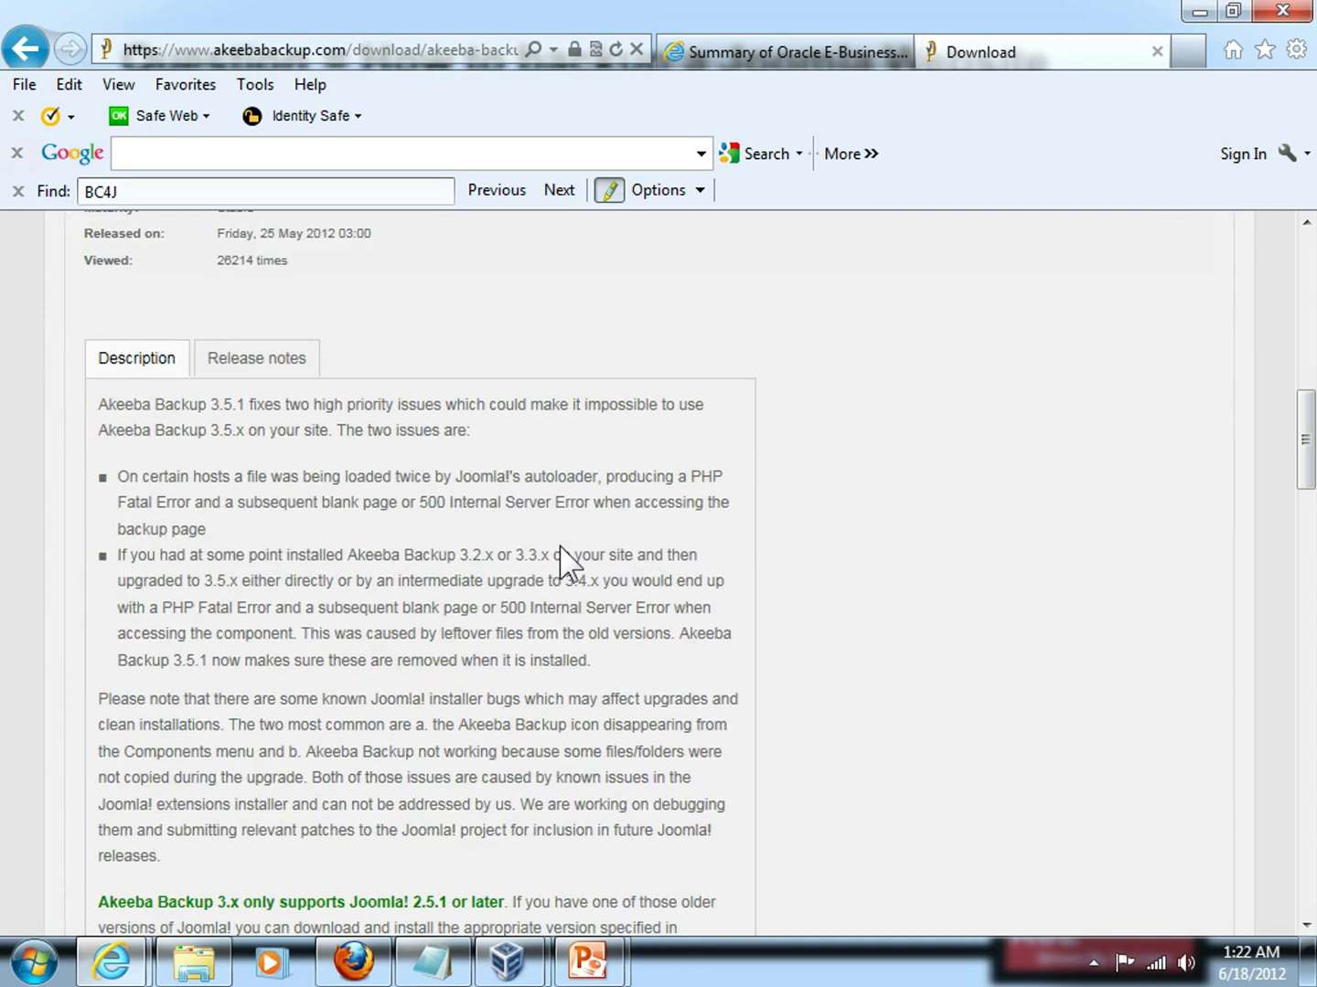
scroll(560, 562, down, 1)
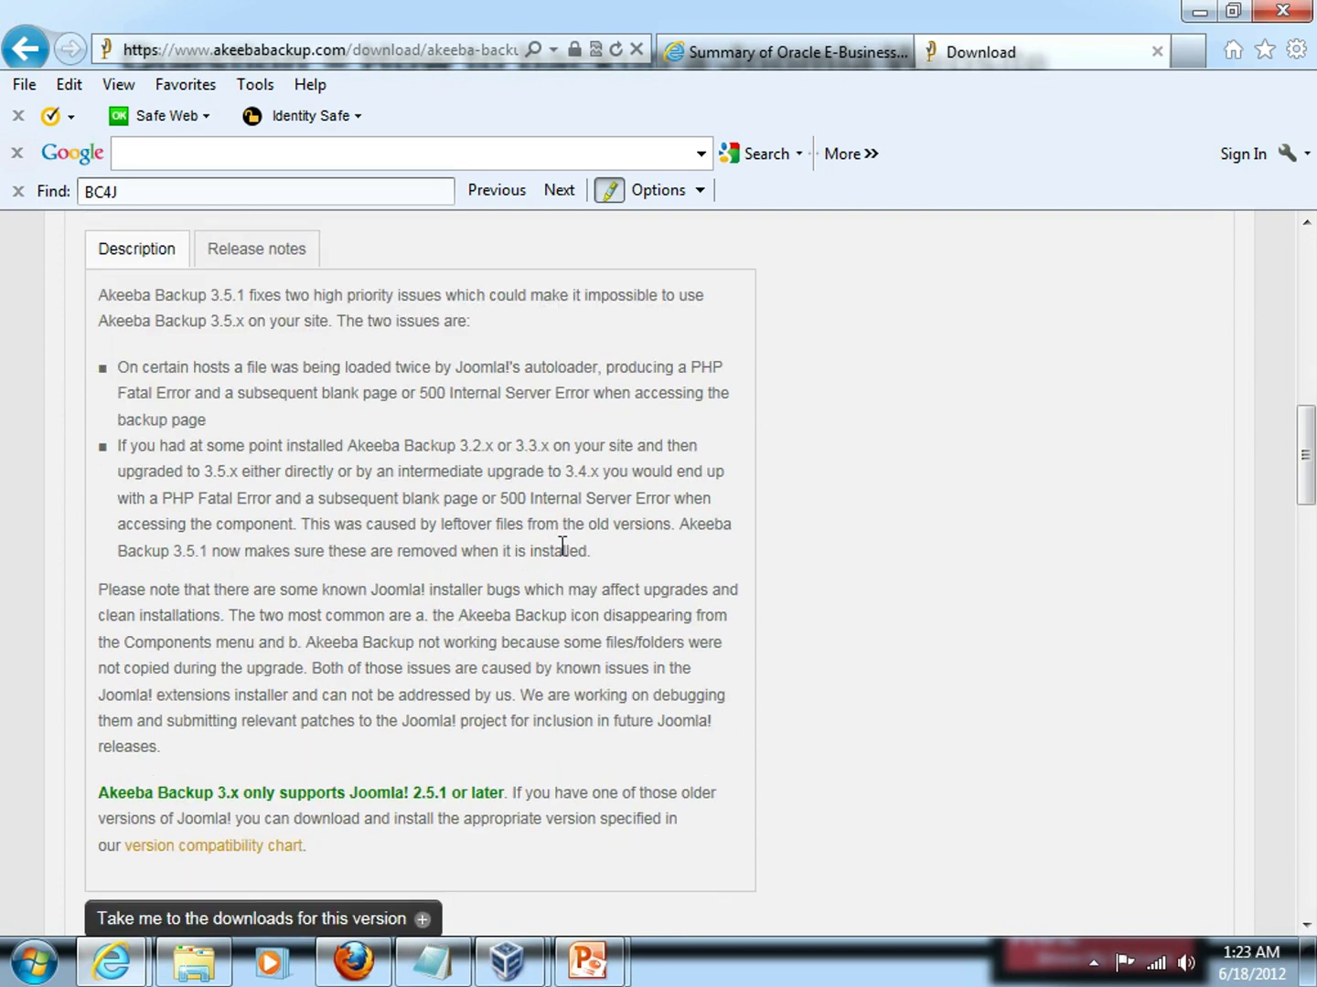
scroll(559, 549, down, 1)
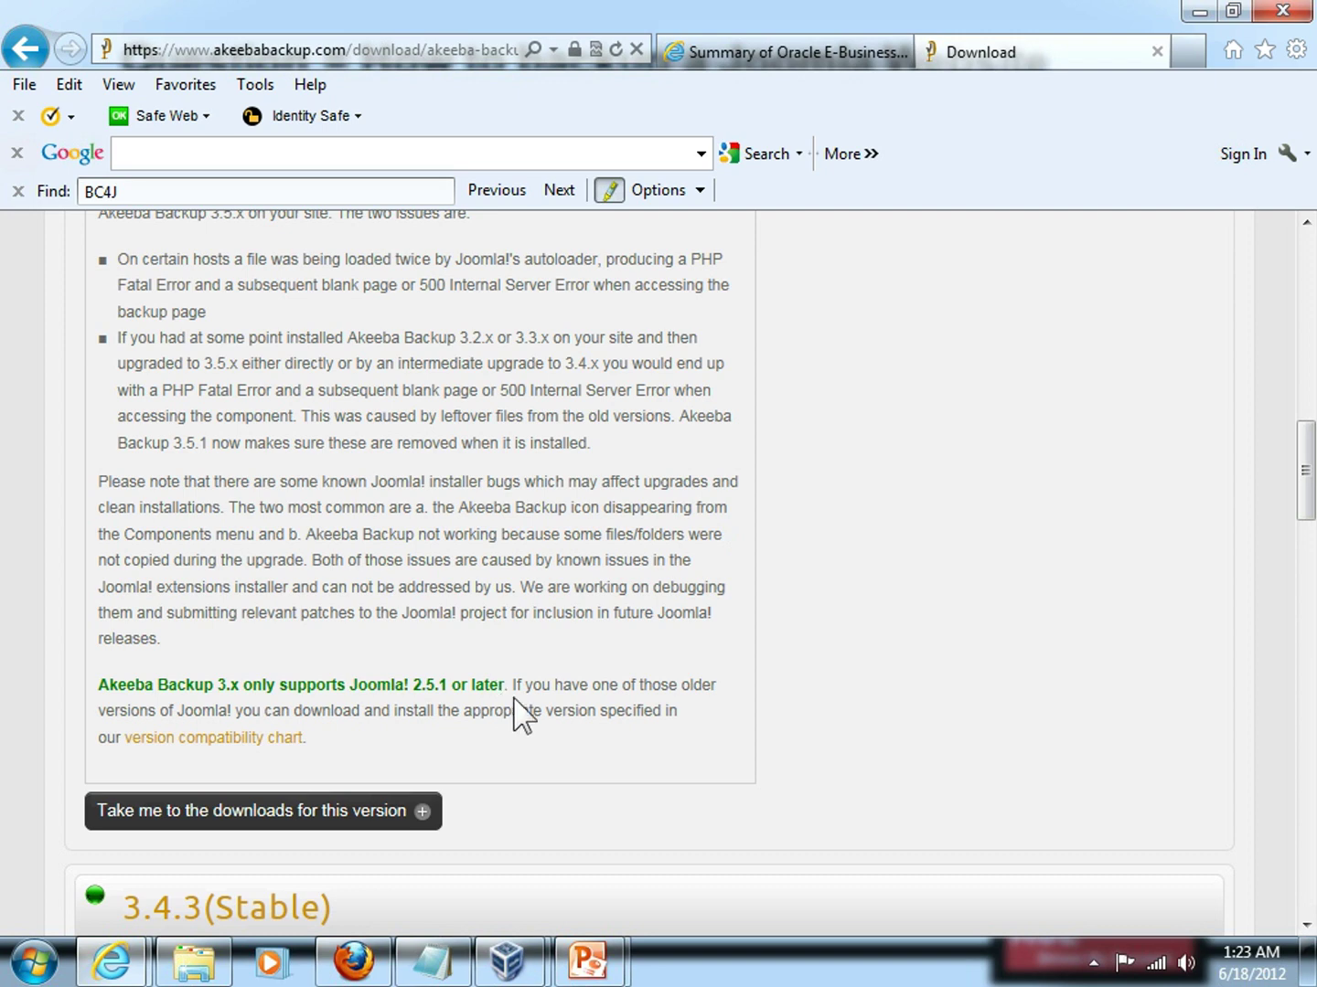
scroll(572, 703, down, 1)
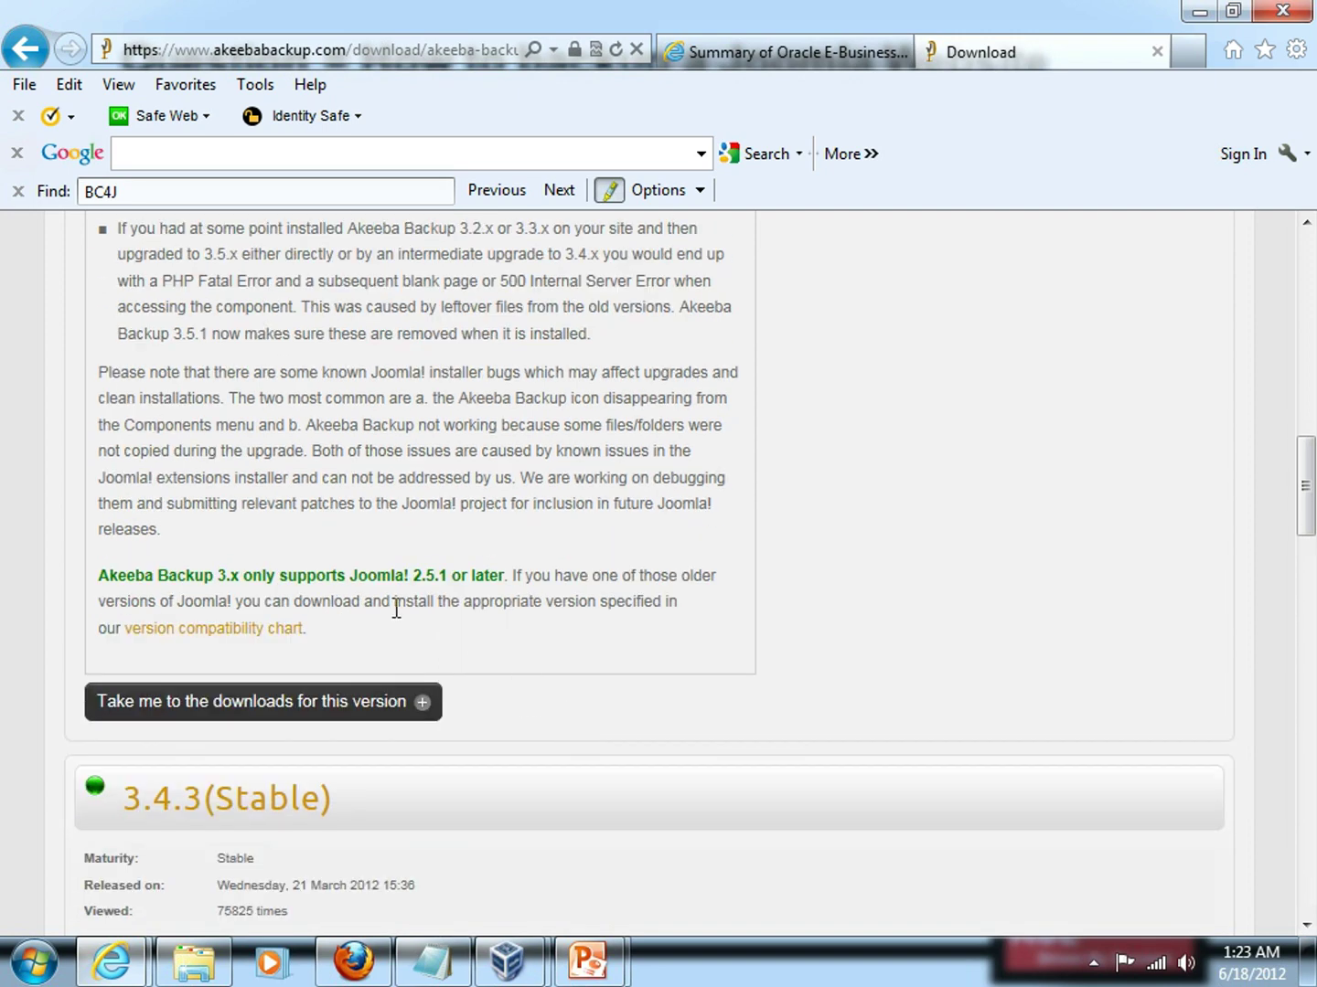
Download com_akeeba-3.5.1-core.zip from the 3.5.1 release page, then close the downloads list.
click(327, 705)
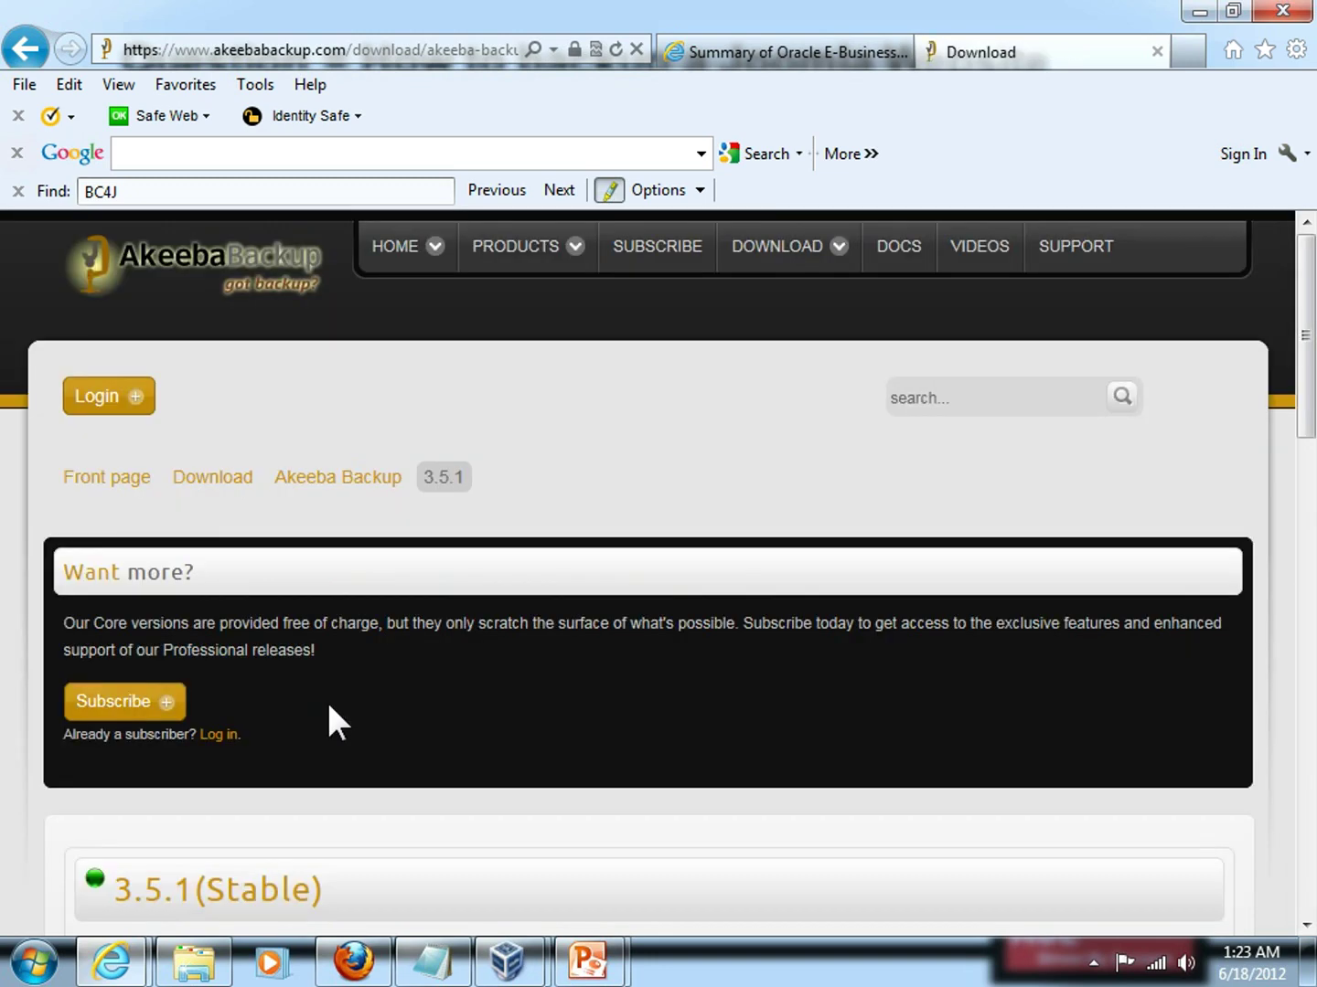
scroll(326, 698, down, 3)
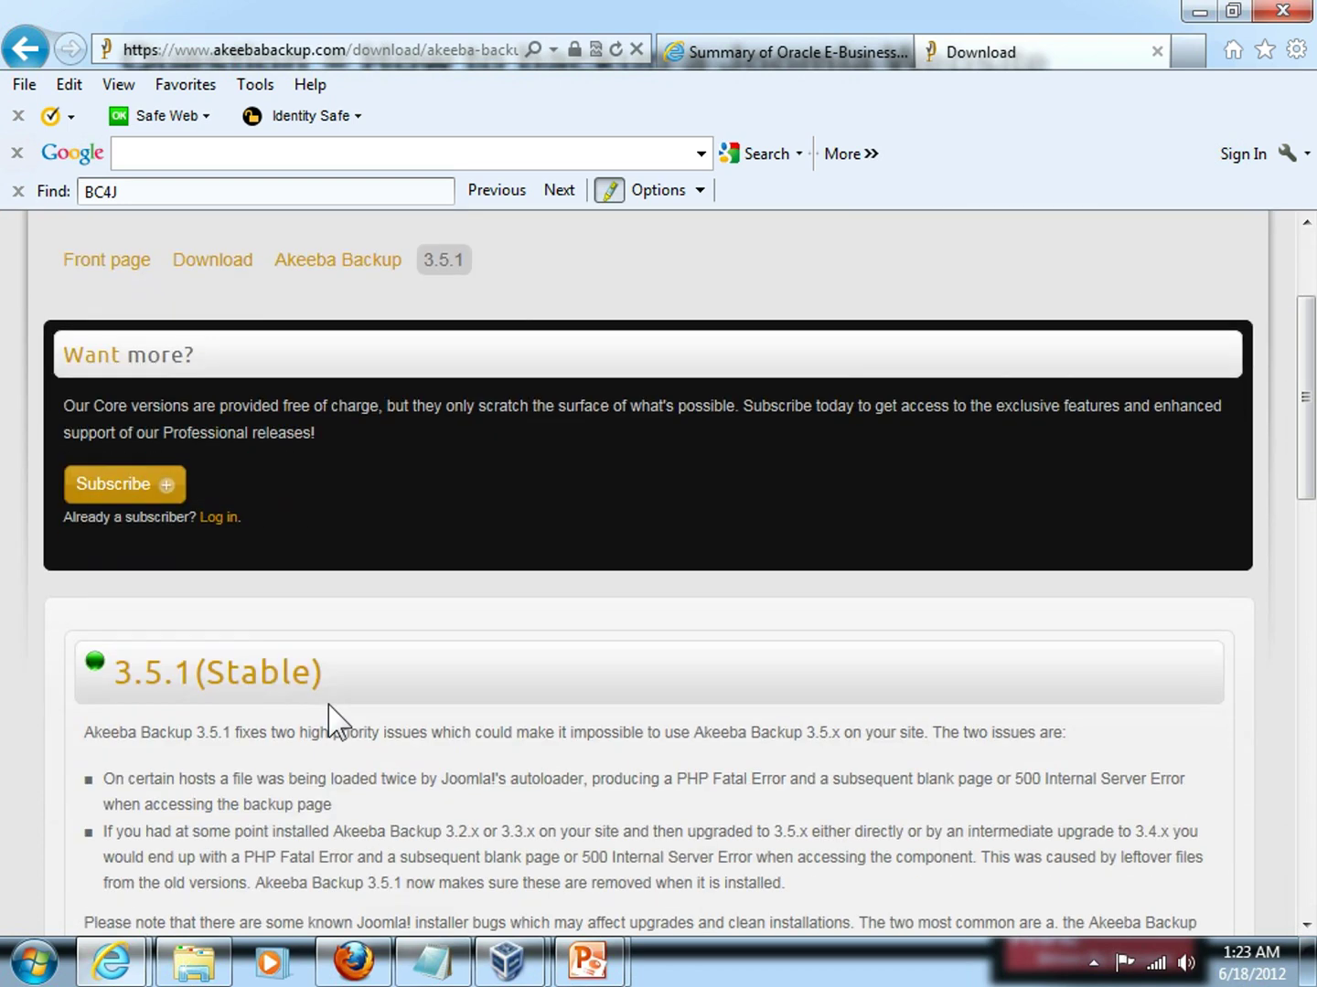
scroll(332, 704, down, 2)
scroll(332, 713, down, 2)
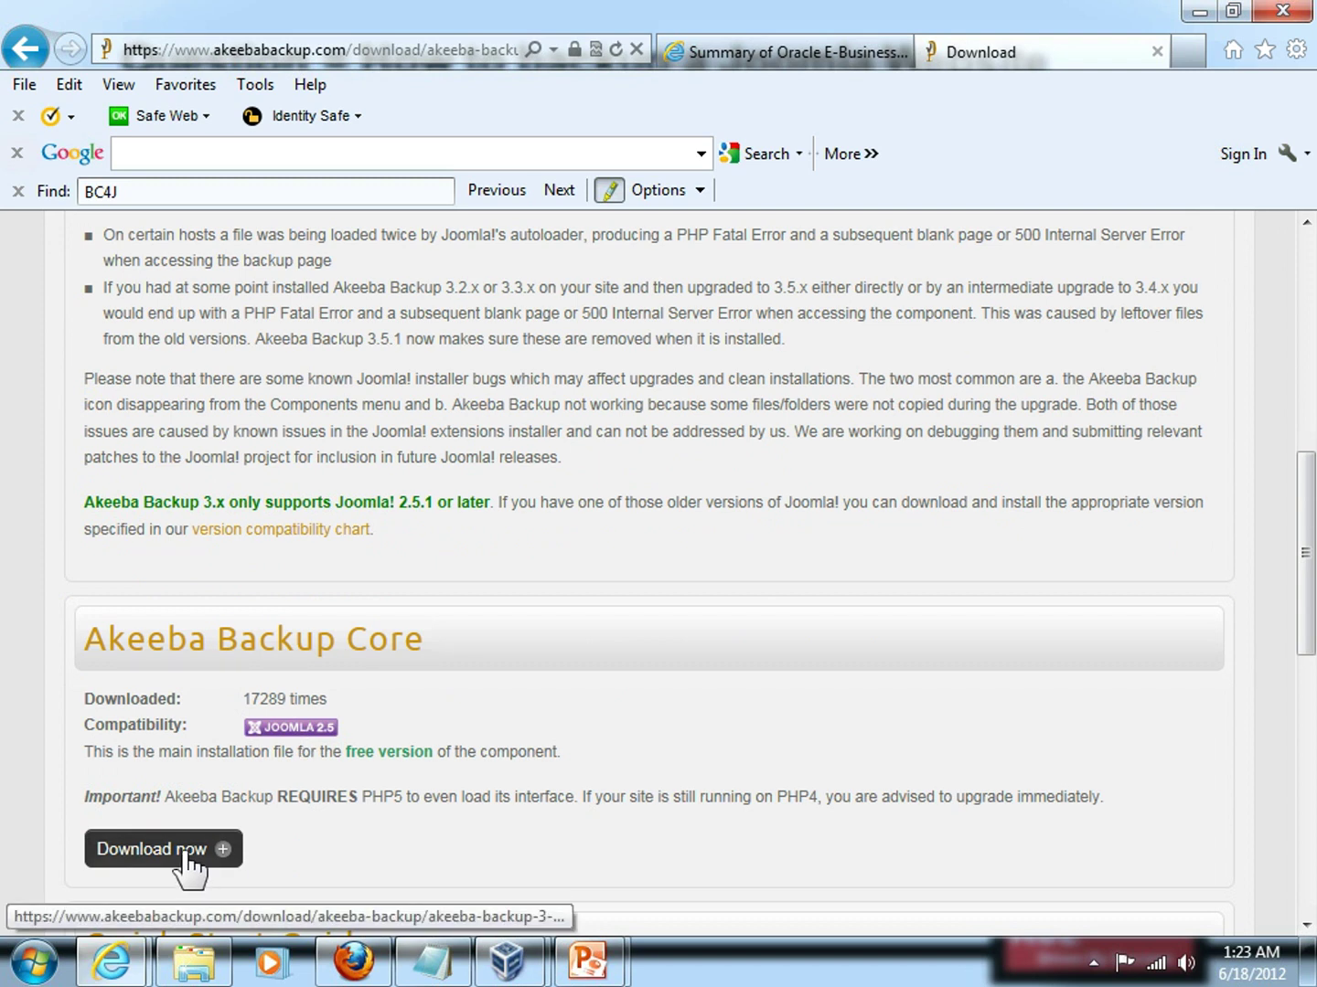
click(187, 851)
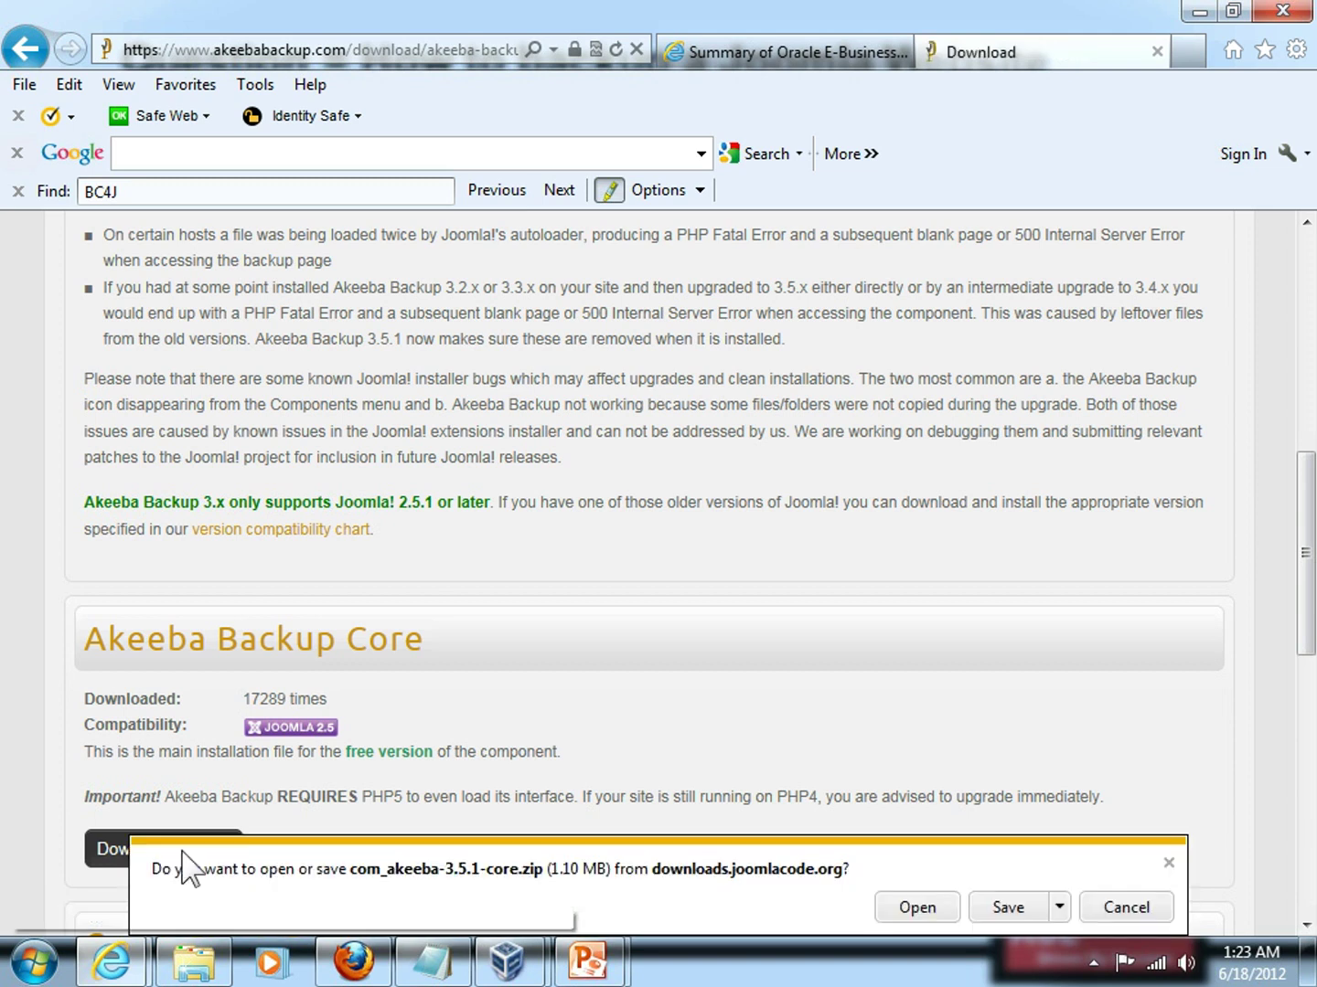
click(1006, 908)
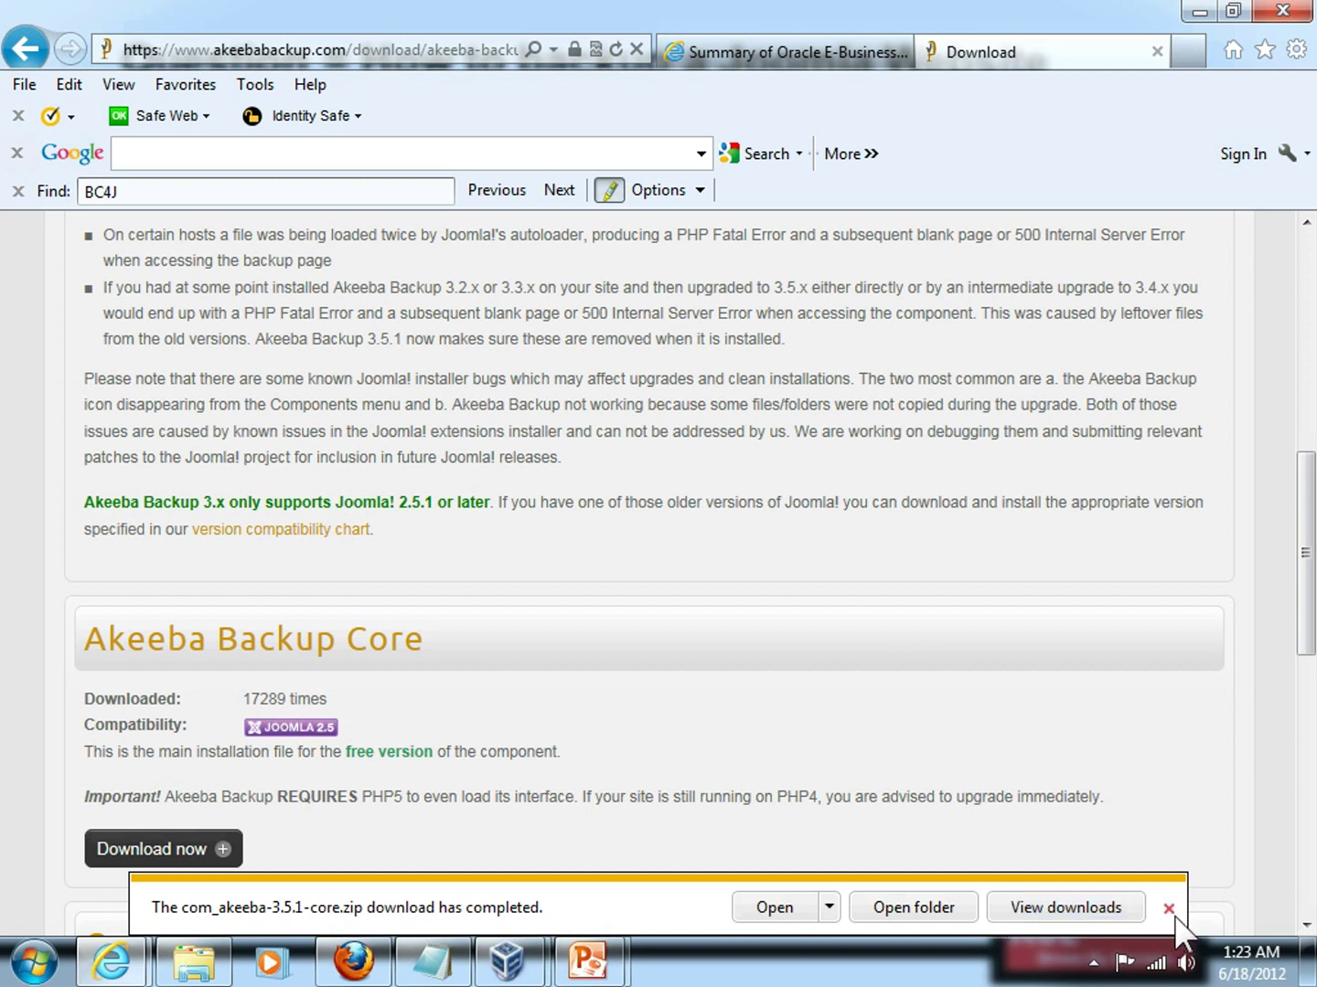
click(1046, 910)
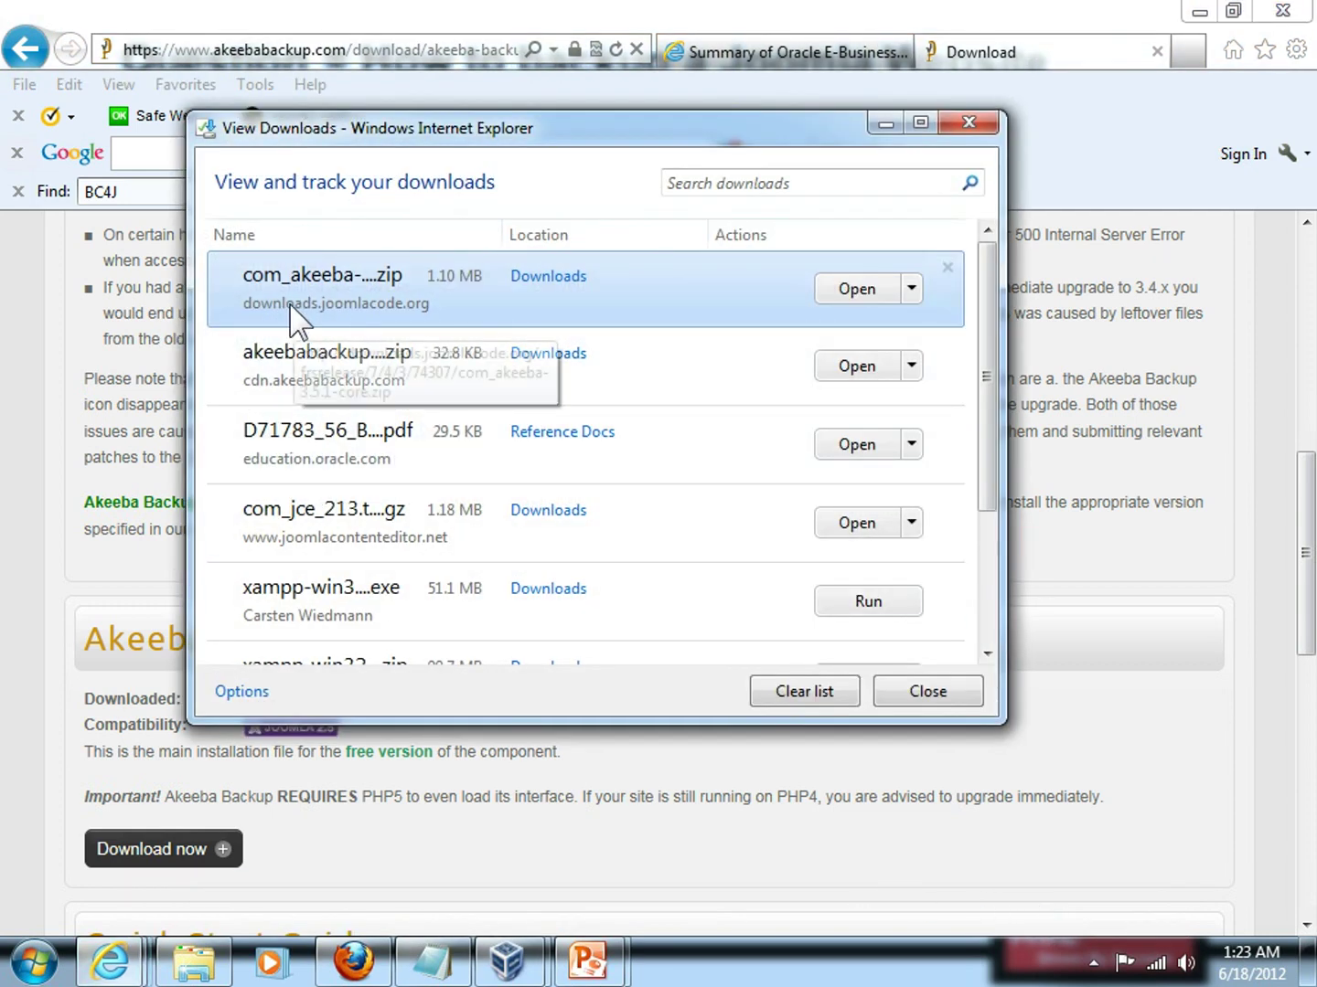
click(970, 122)
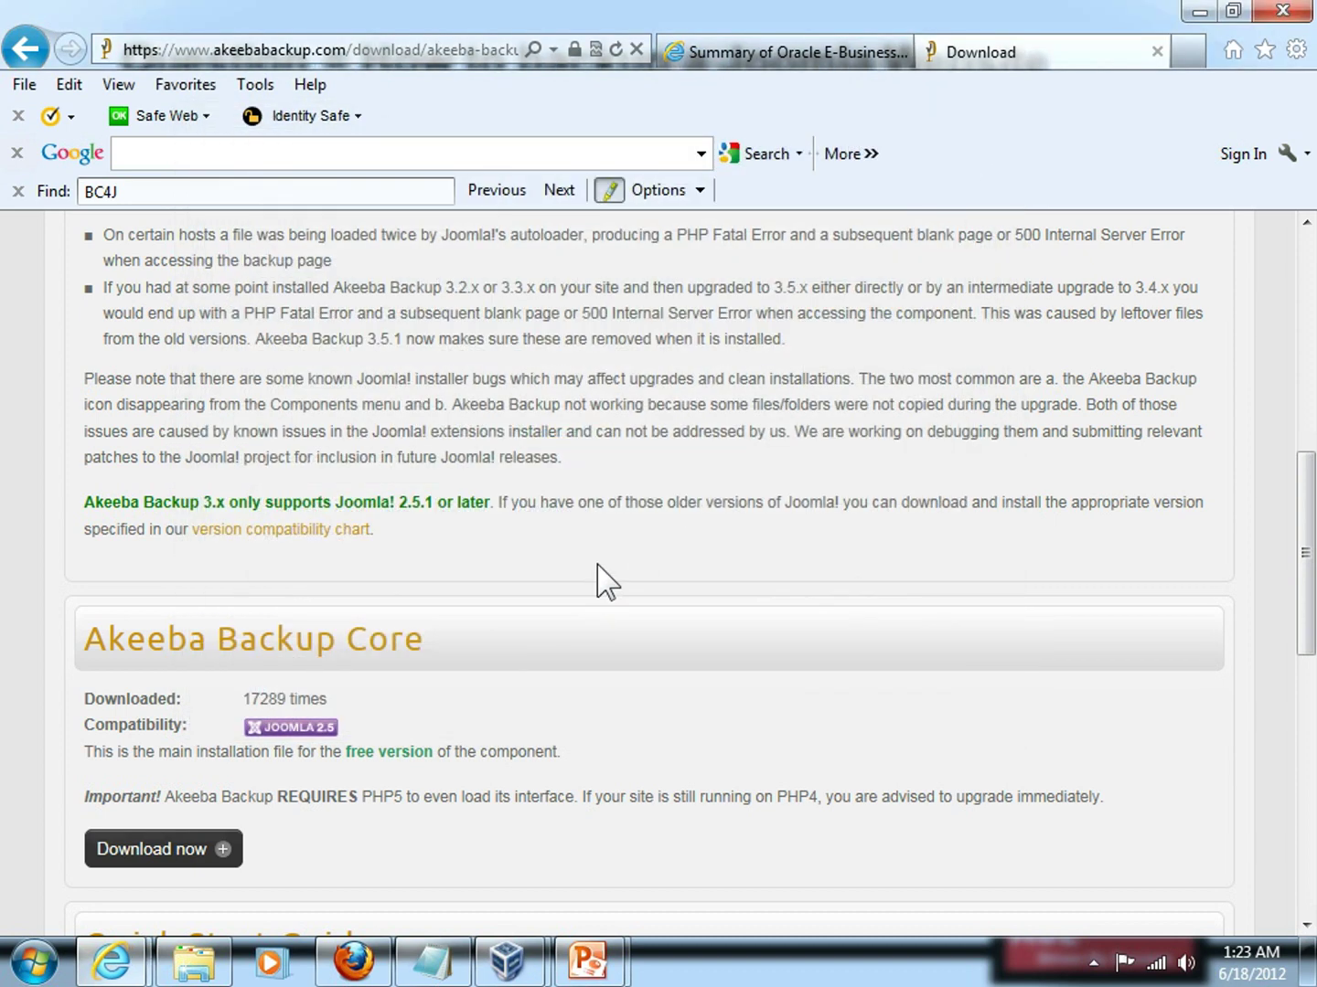
In a new tab, load the local site's /administrator login page and enter the admin user name and password.
click(1190, 55)
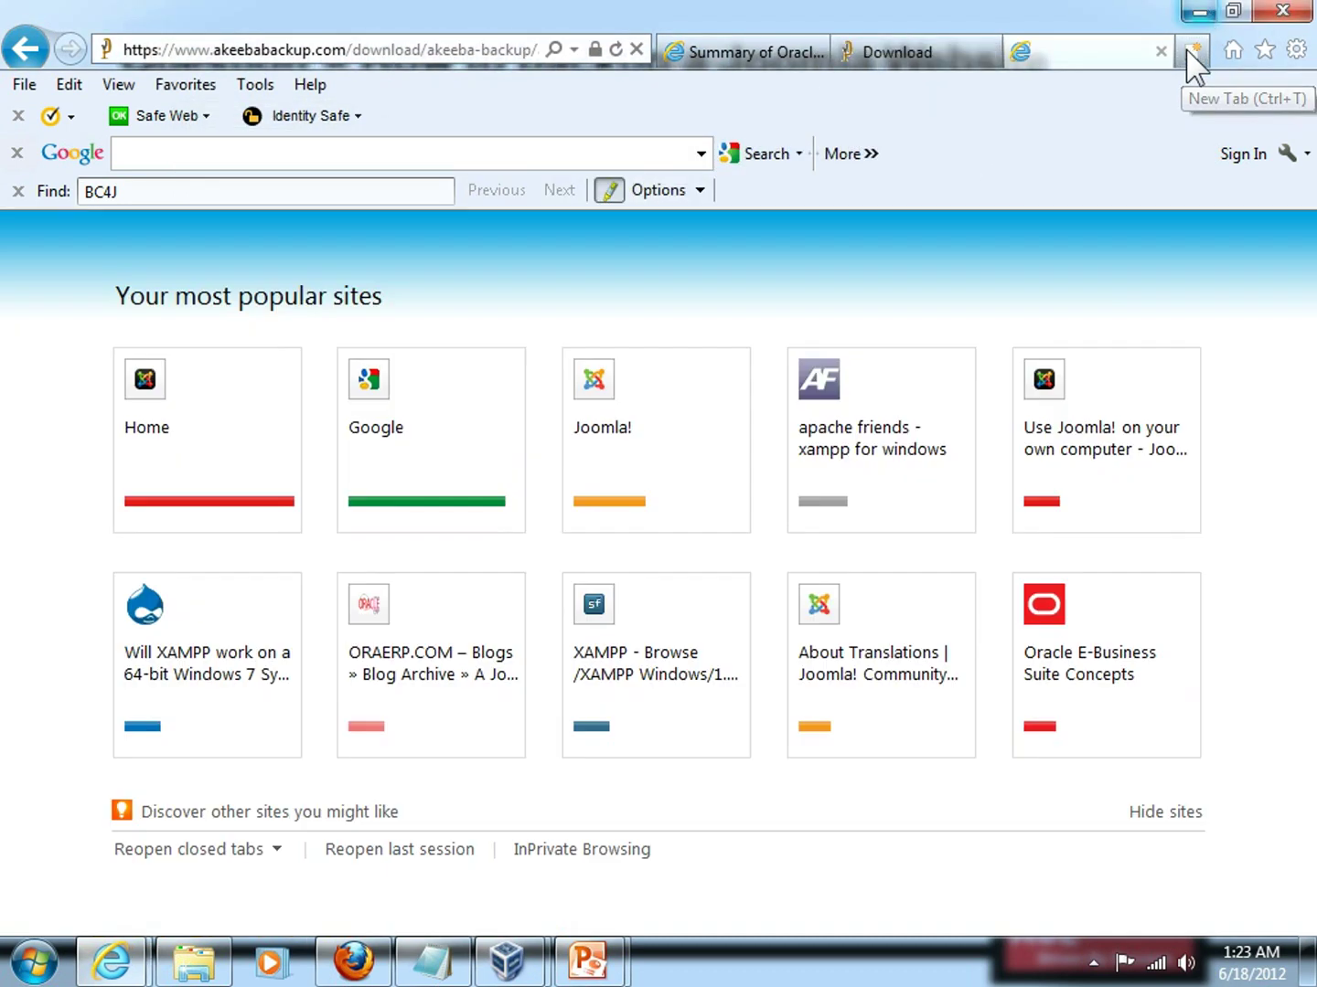
click(231, 426)
click(321, 47)
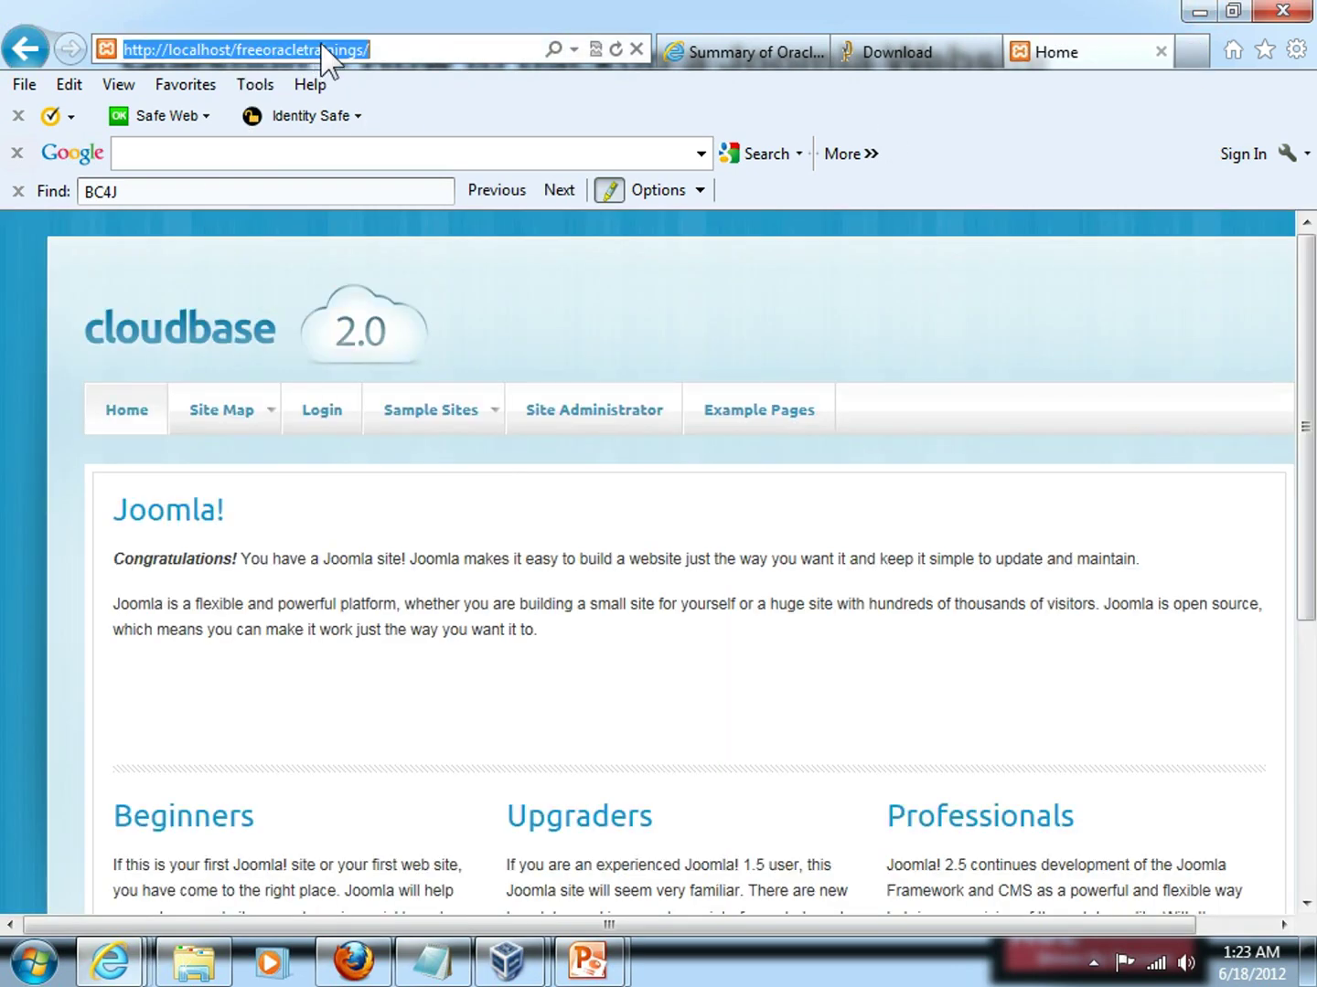
click(407, 50)
text(administrator)
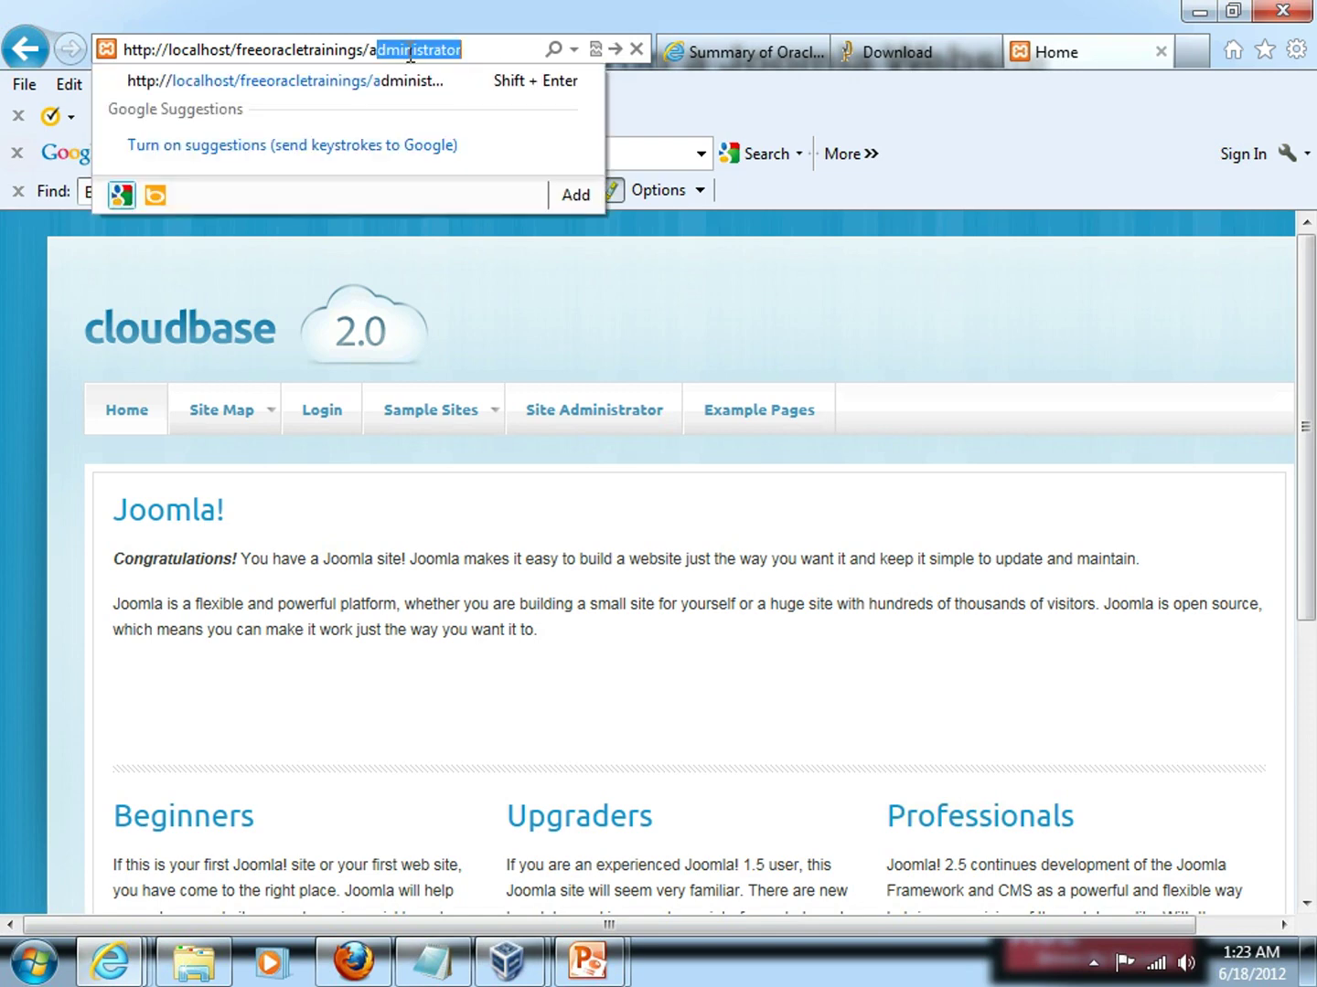
key(Return)
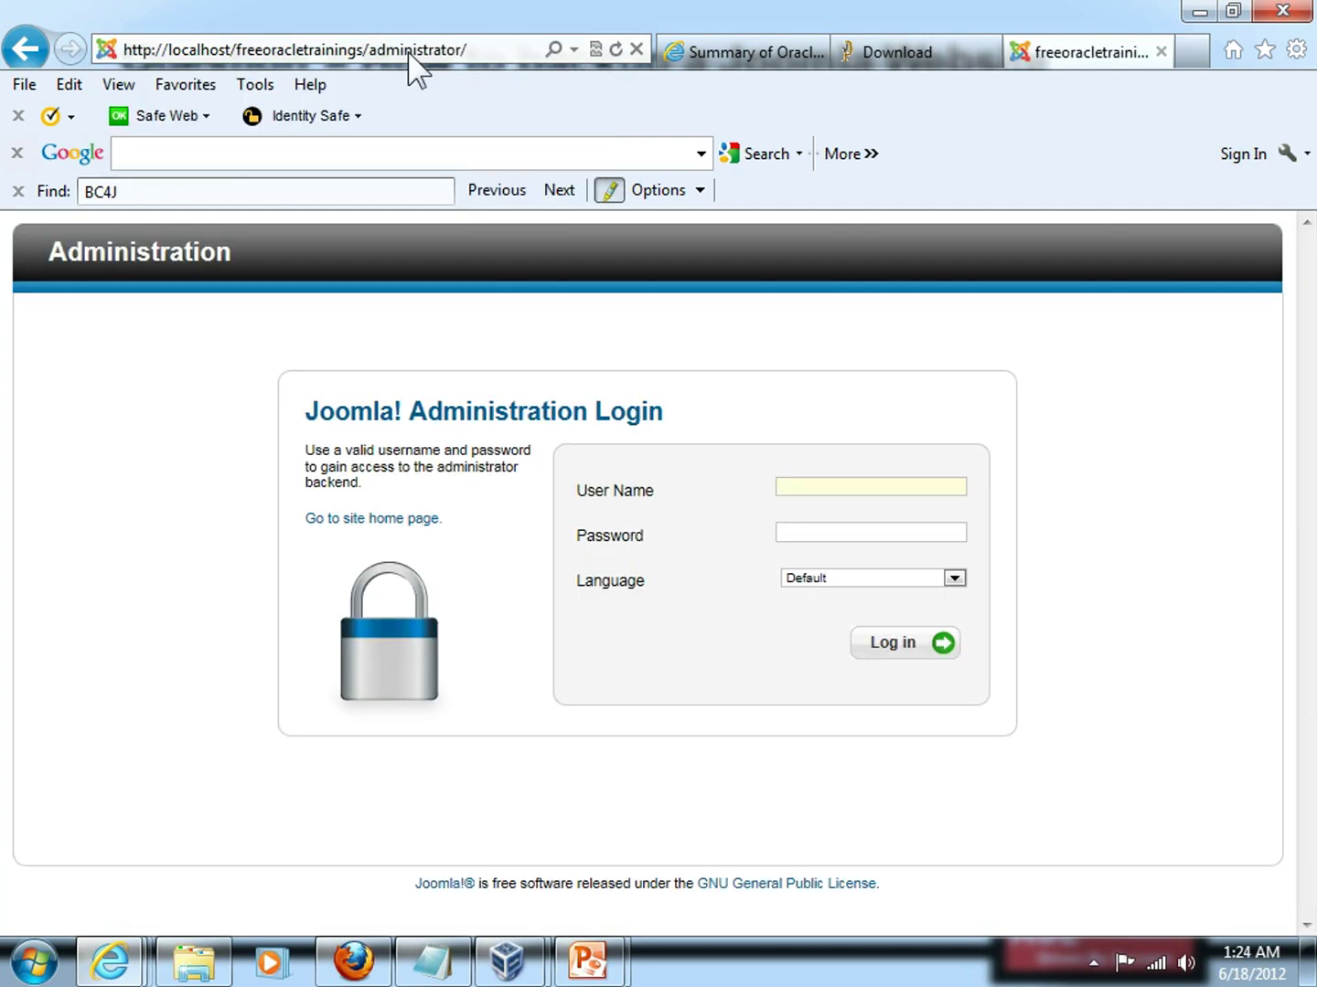
text(admin)
key(Tab)
text(admin1234)
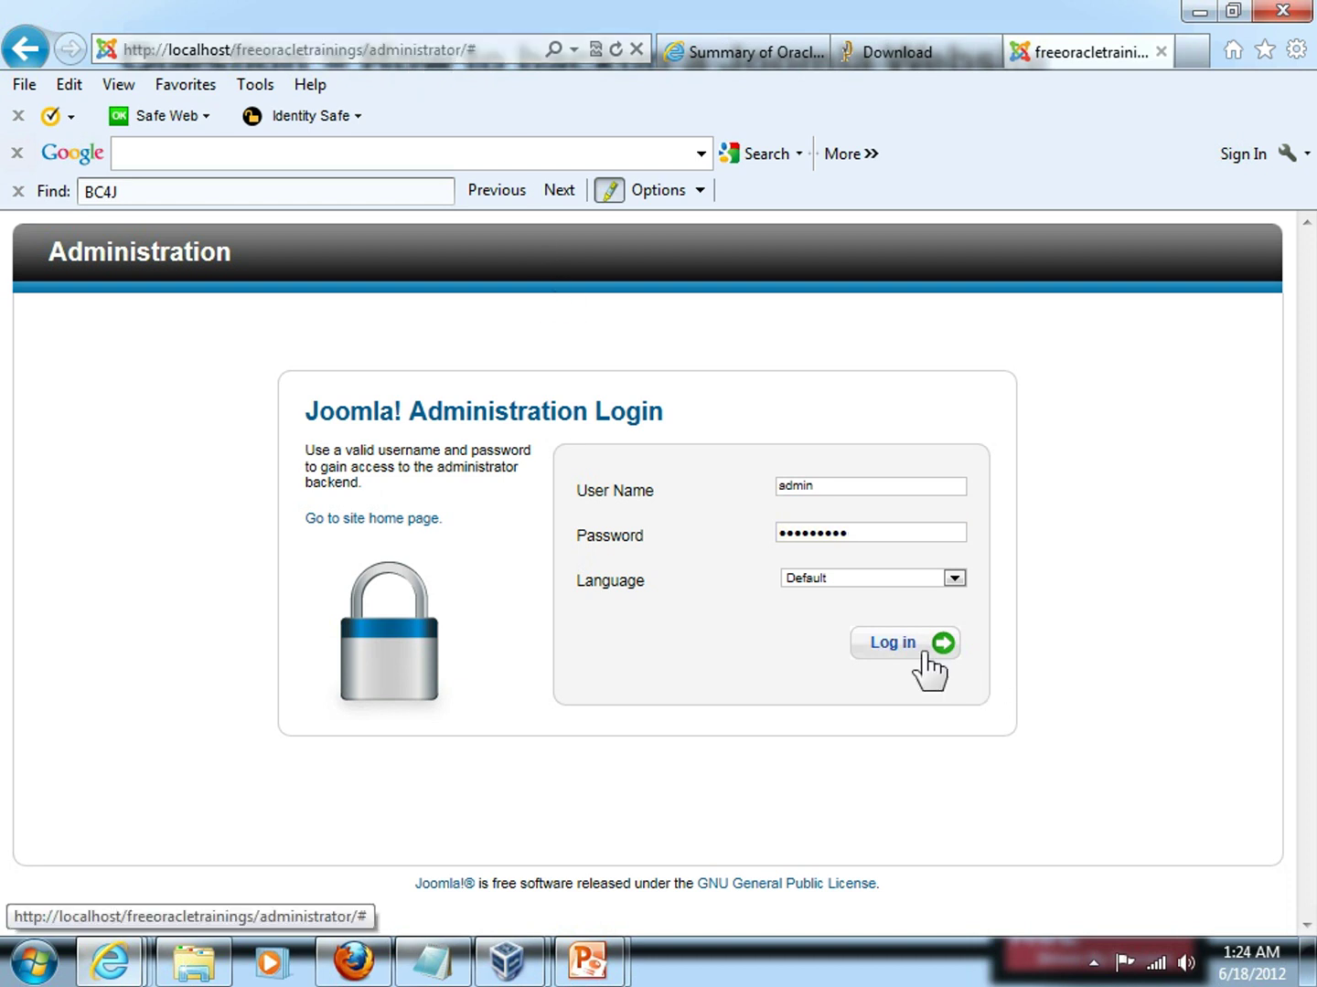
Log in and upload com_akeeba-3.5.1-core.zip through the Extension Manager to install it.
click(926, 654)
mouse_move(491, 313)
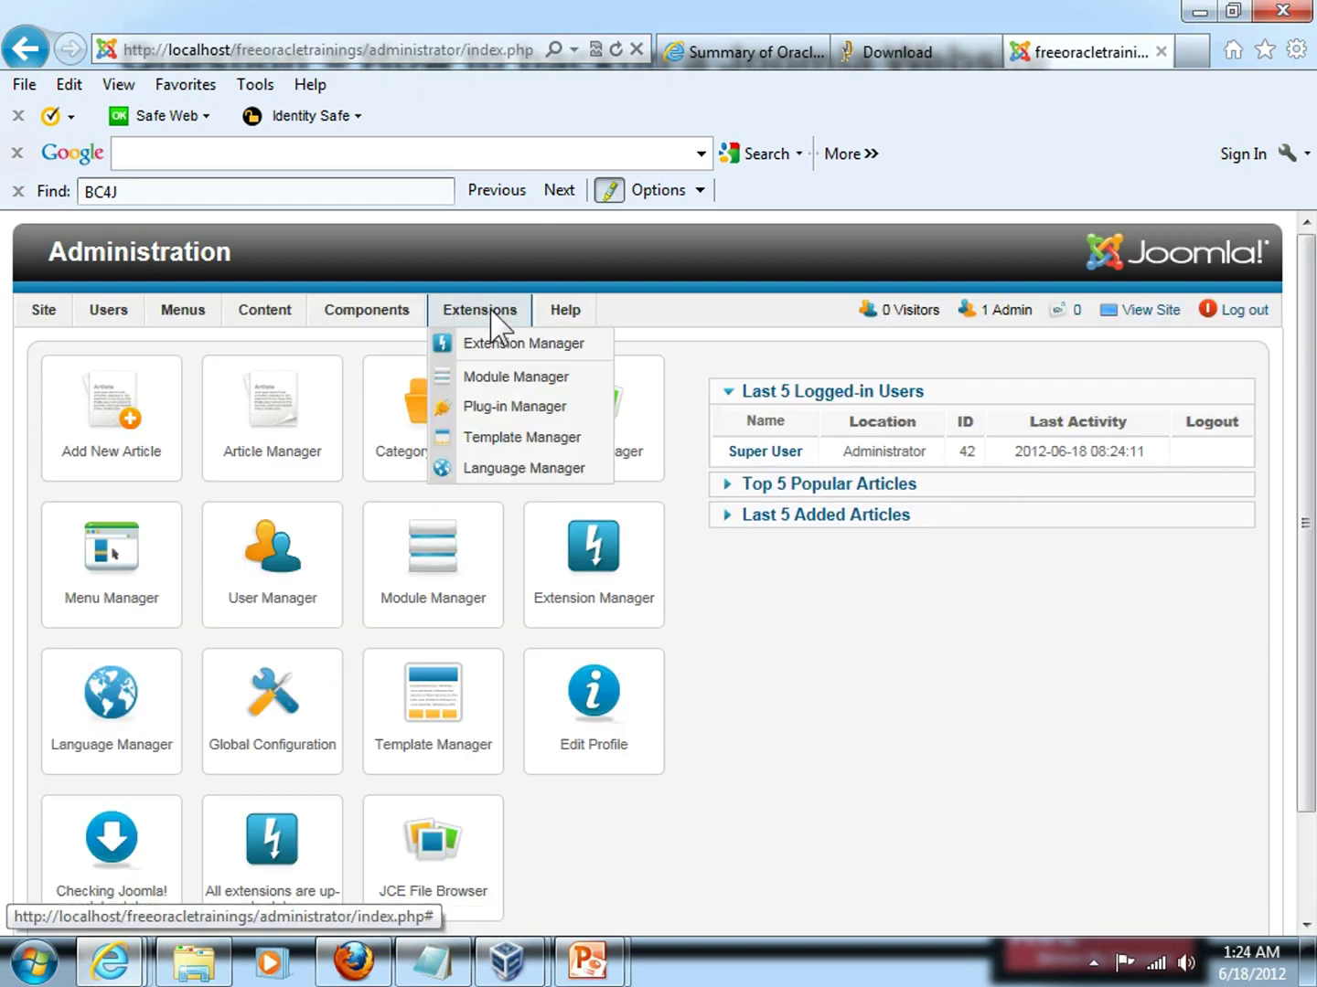
click(503, 345)
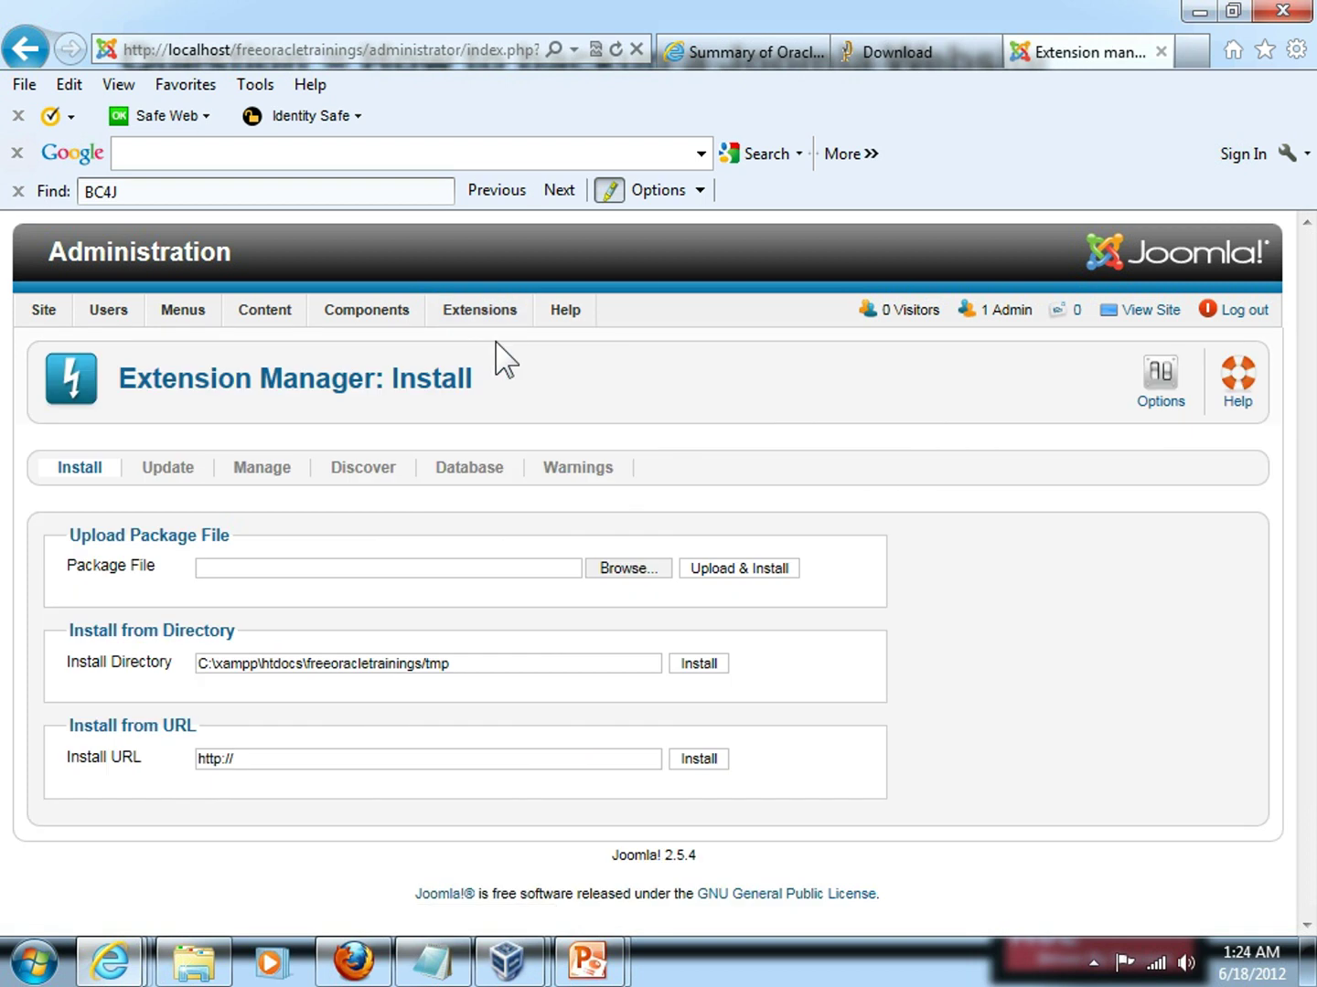
click(620, 569)
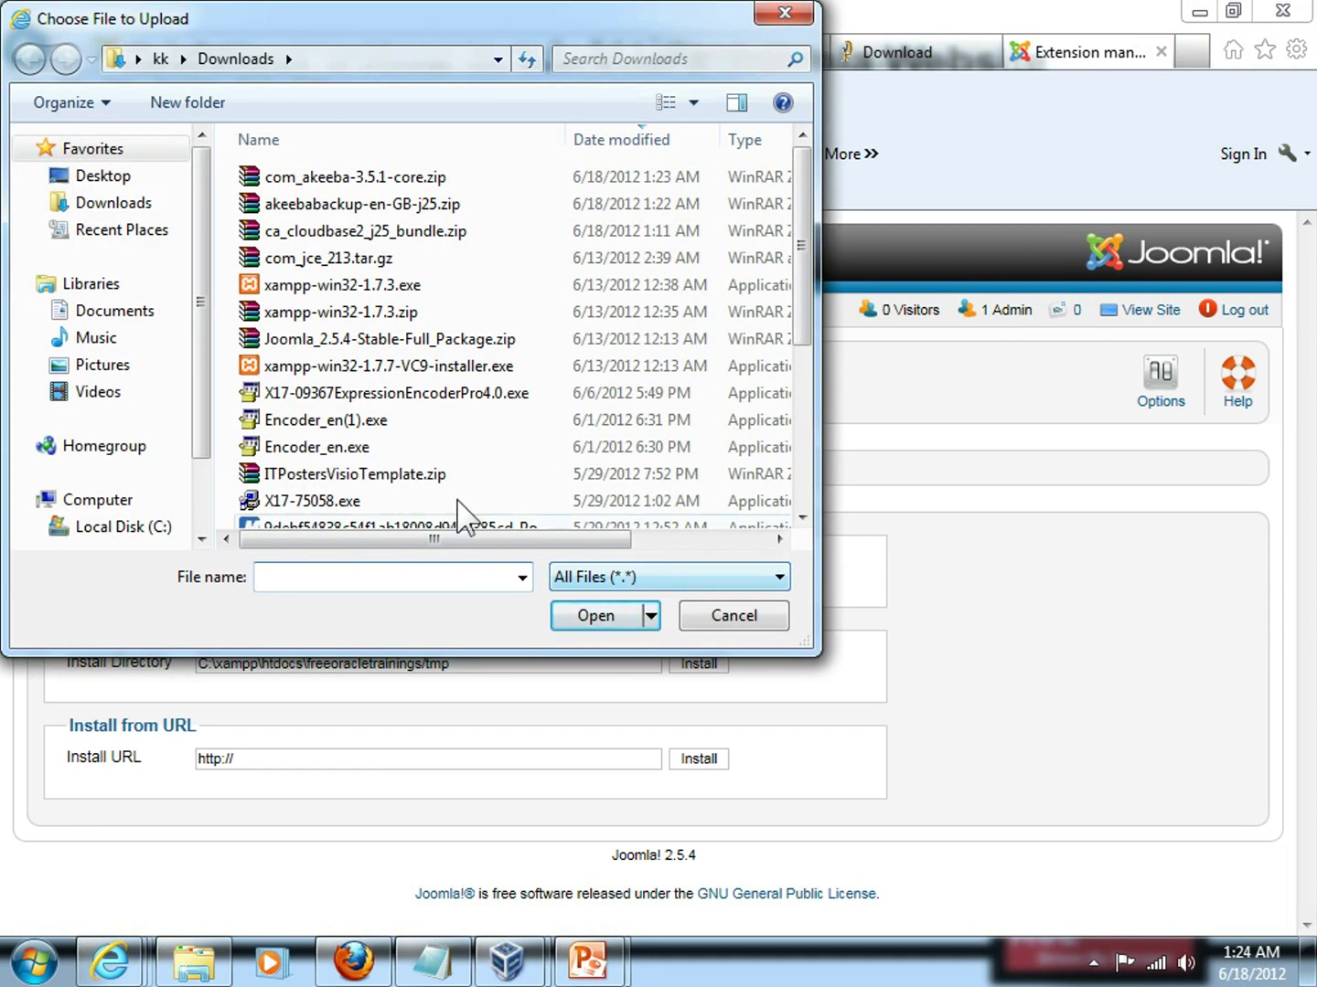
click(396, 180)
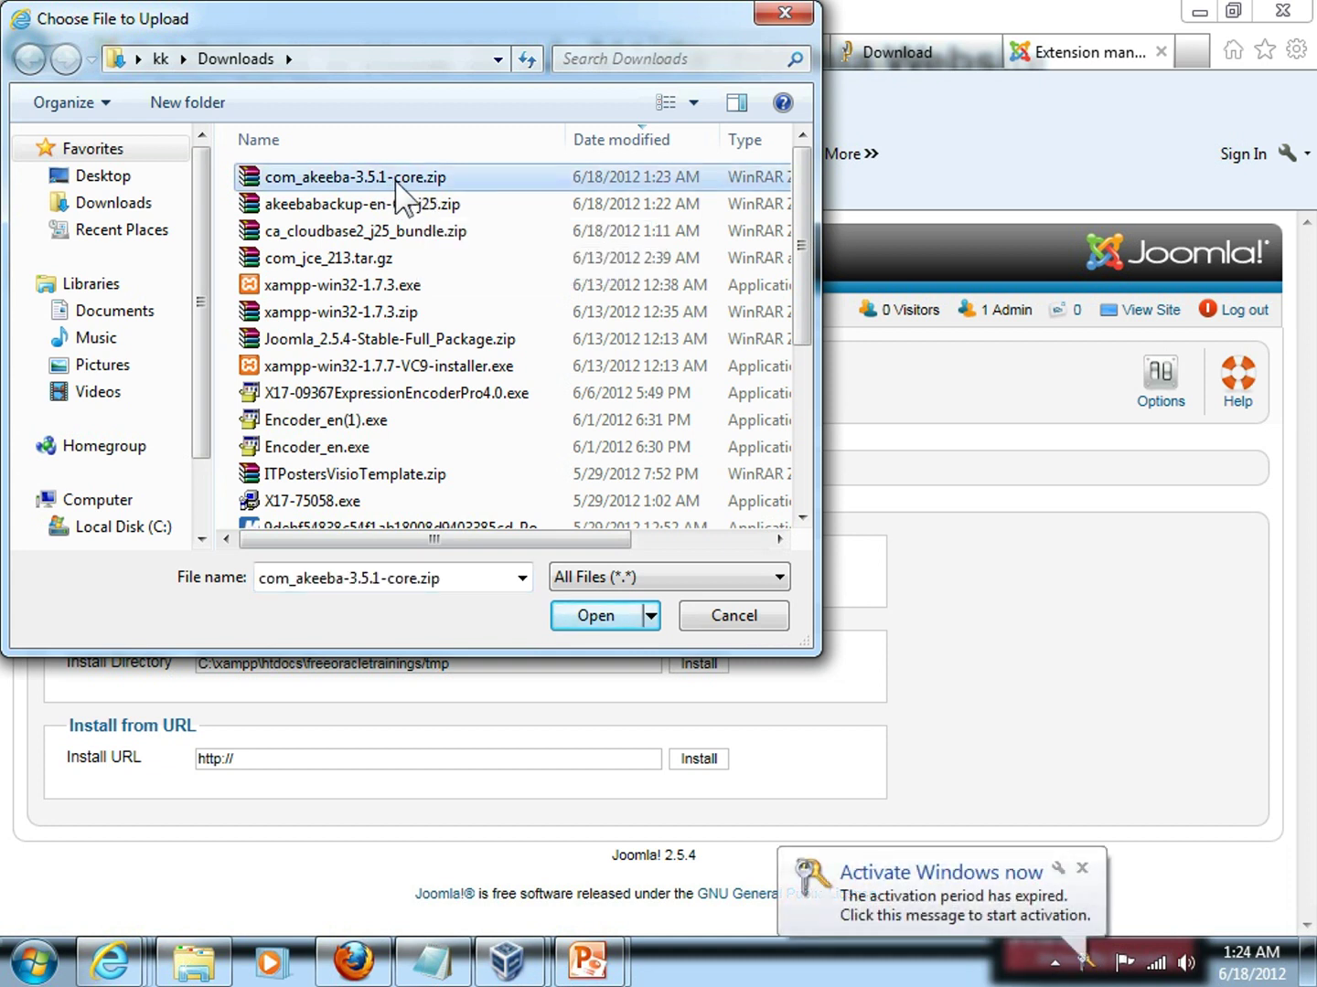
click(591, 613)
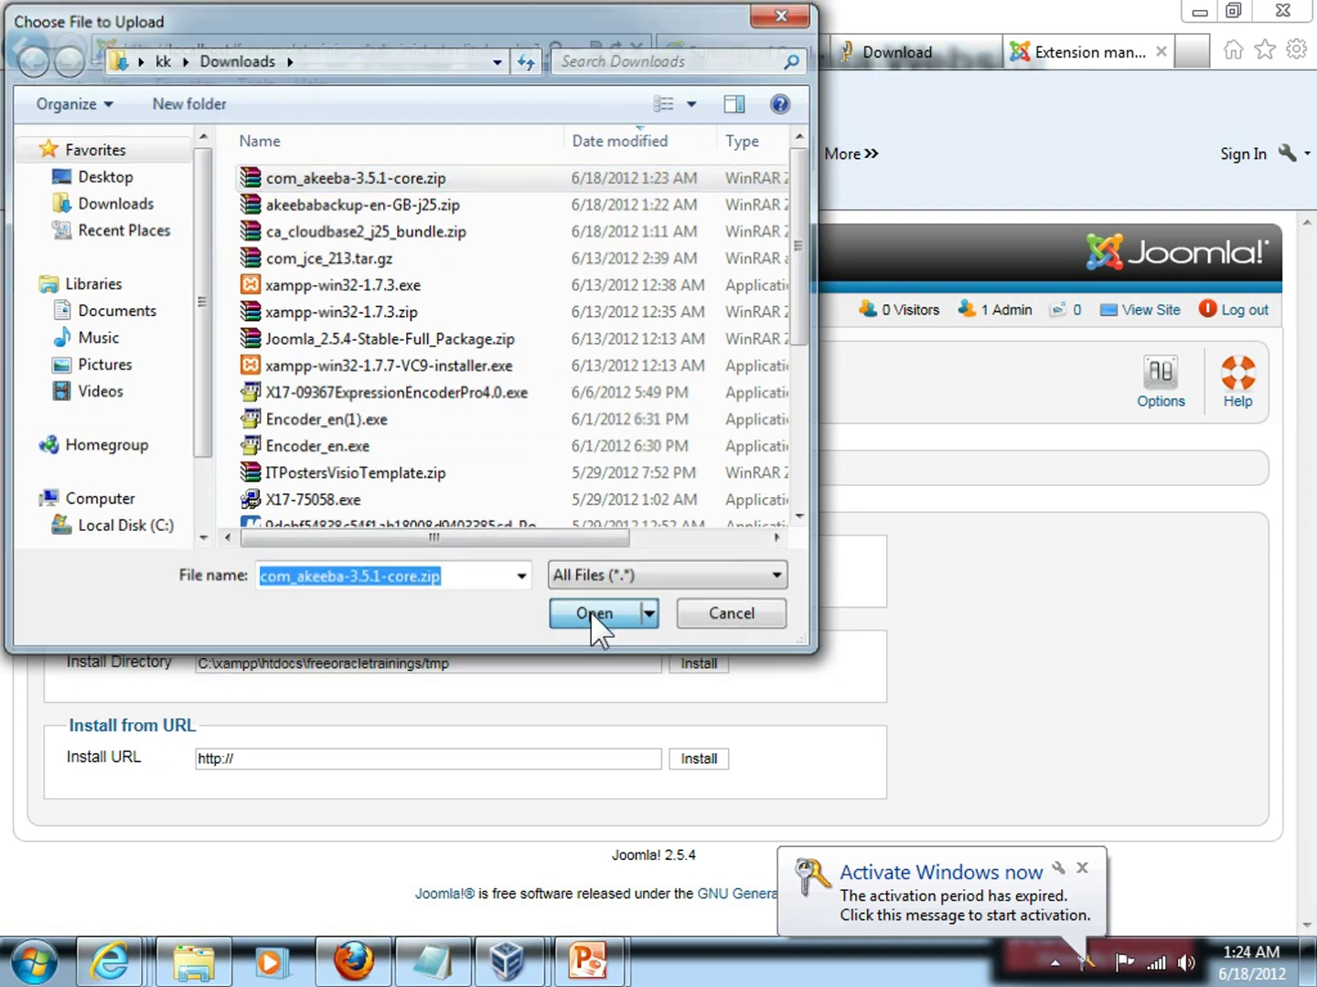
click(1083, 869)
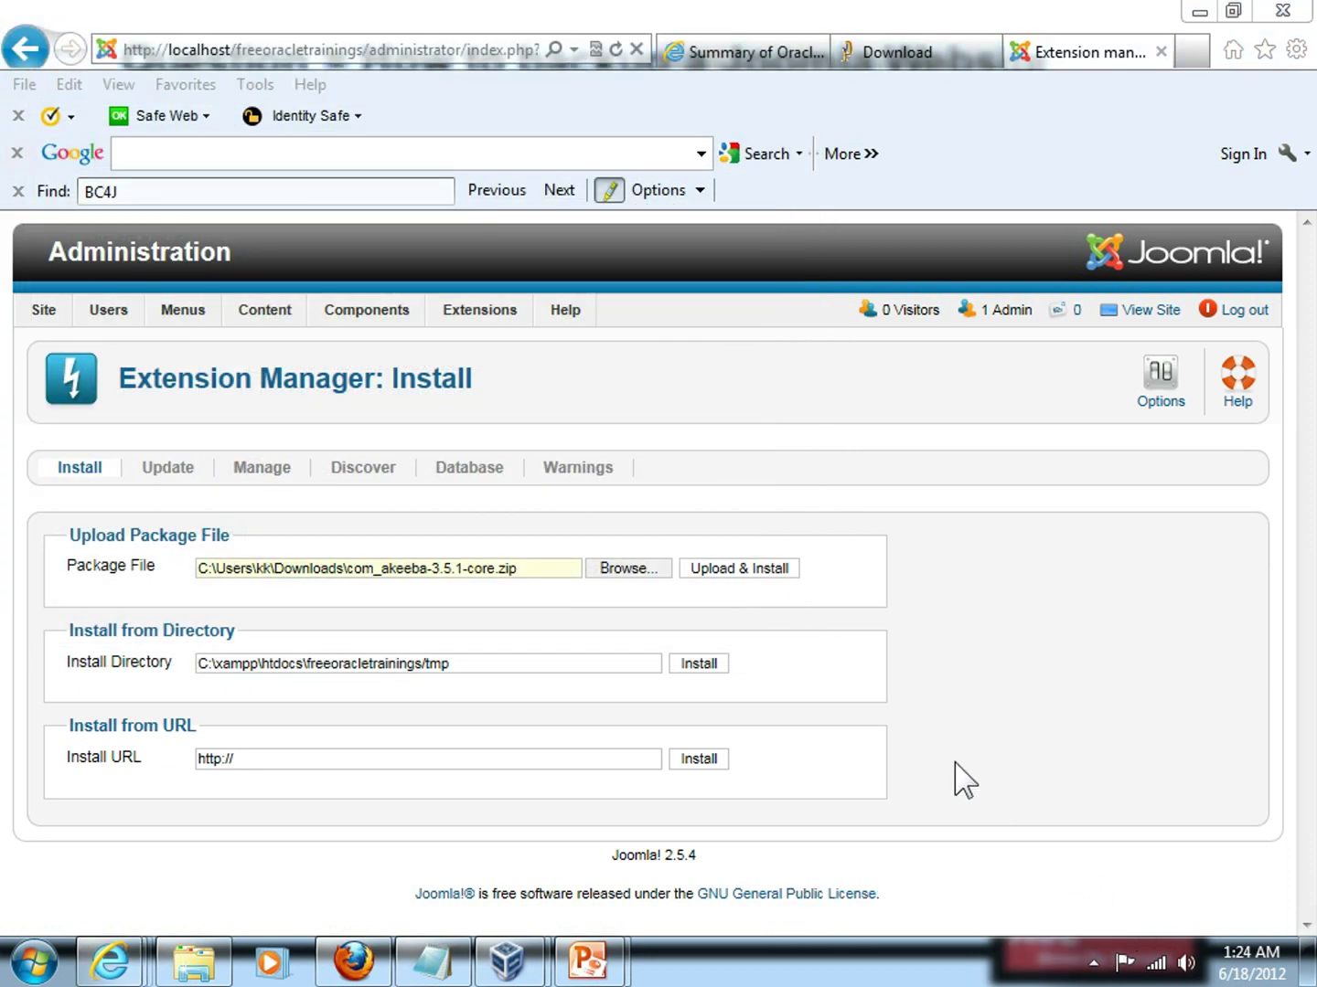
click(757, 592)
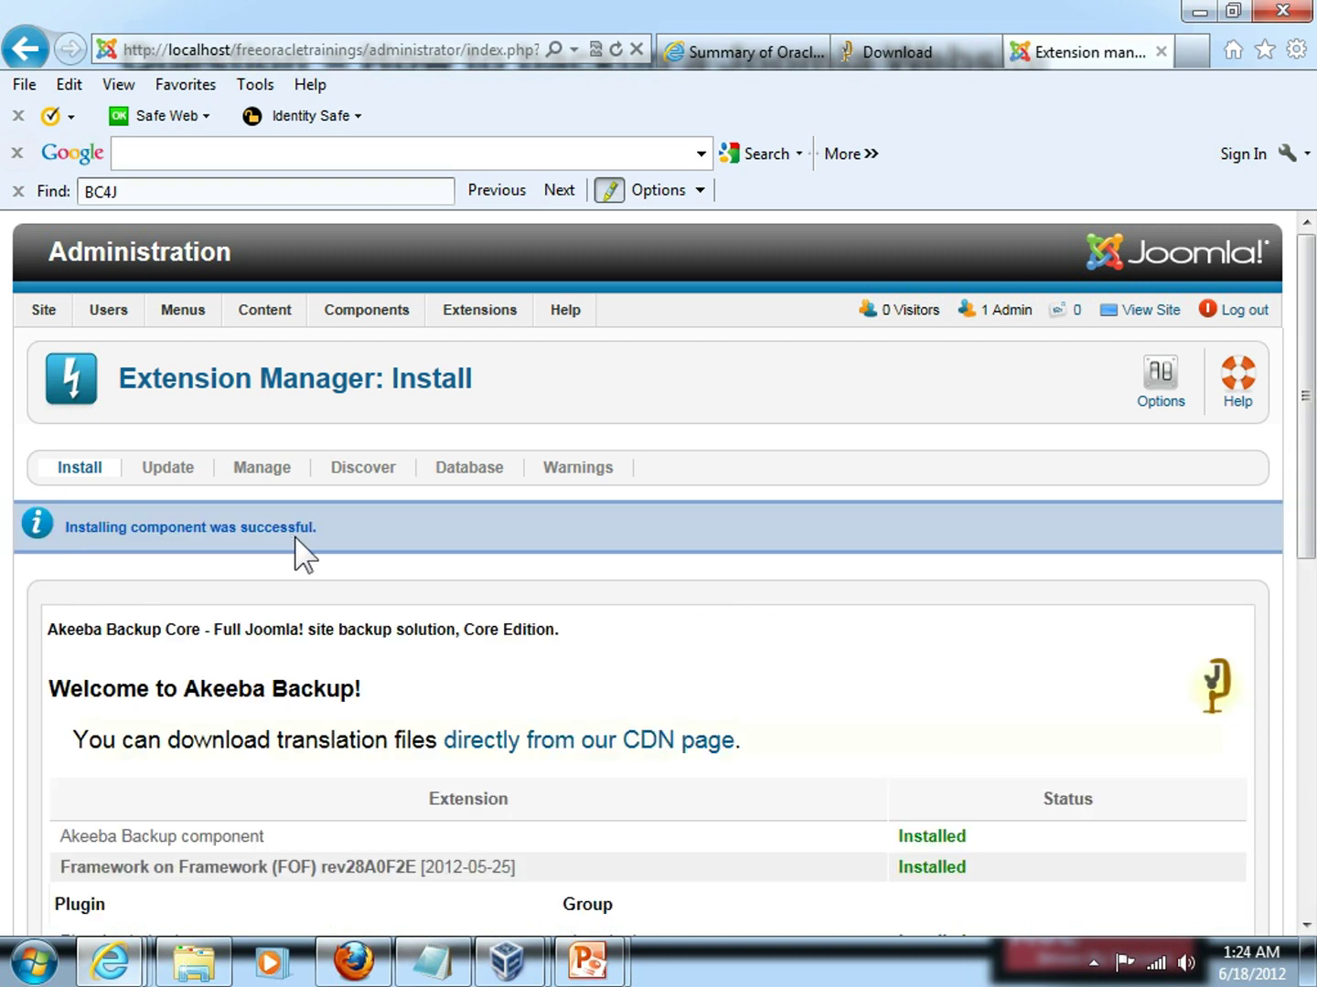
Review the report showing Akeeba Backup, FOF and the Akeeba plugin as Installed, then bring up the Components menu.
scroll(484, 624, down, 1)
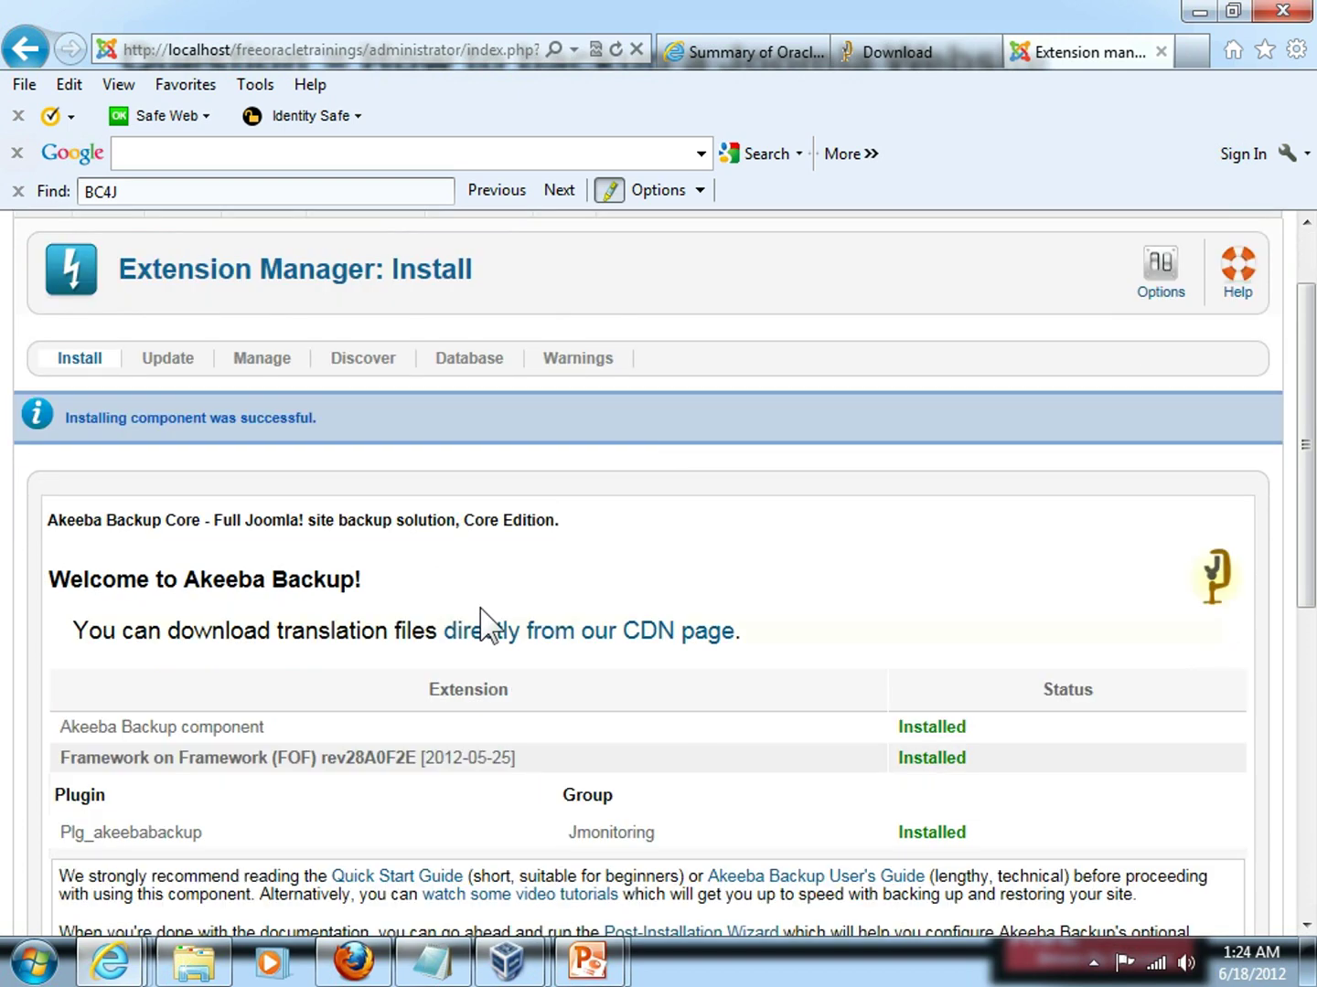
scroll(491, 626, down, 1)
scroll(491, 626, down, 2)
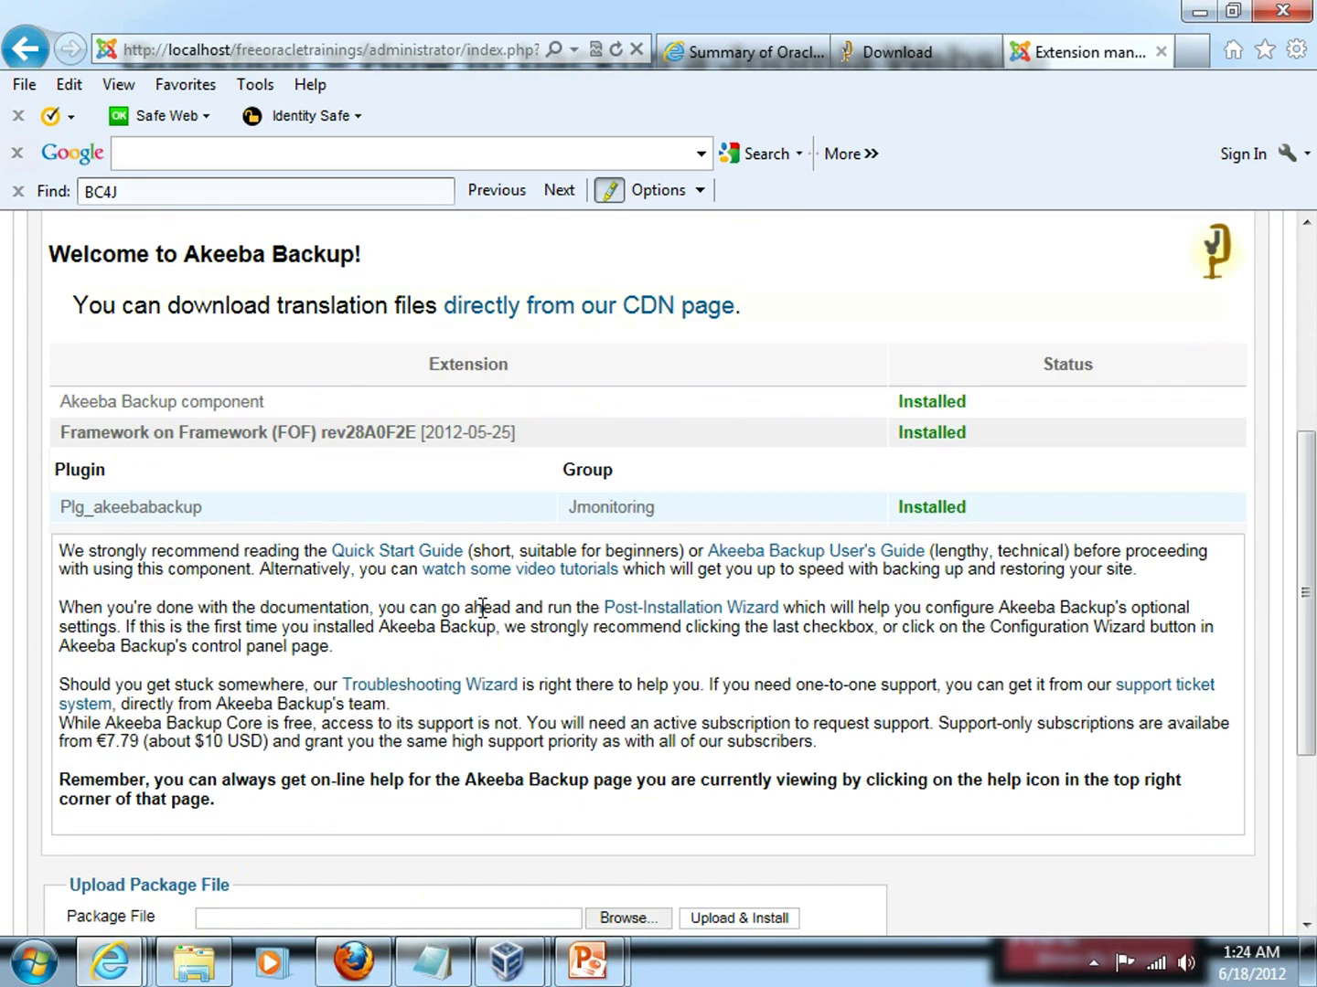
key(alt+Tab)
key(alt+Tab)
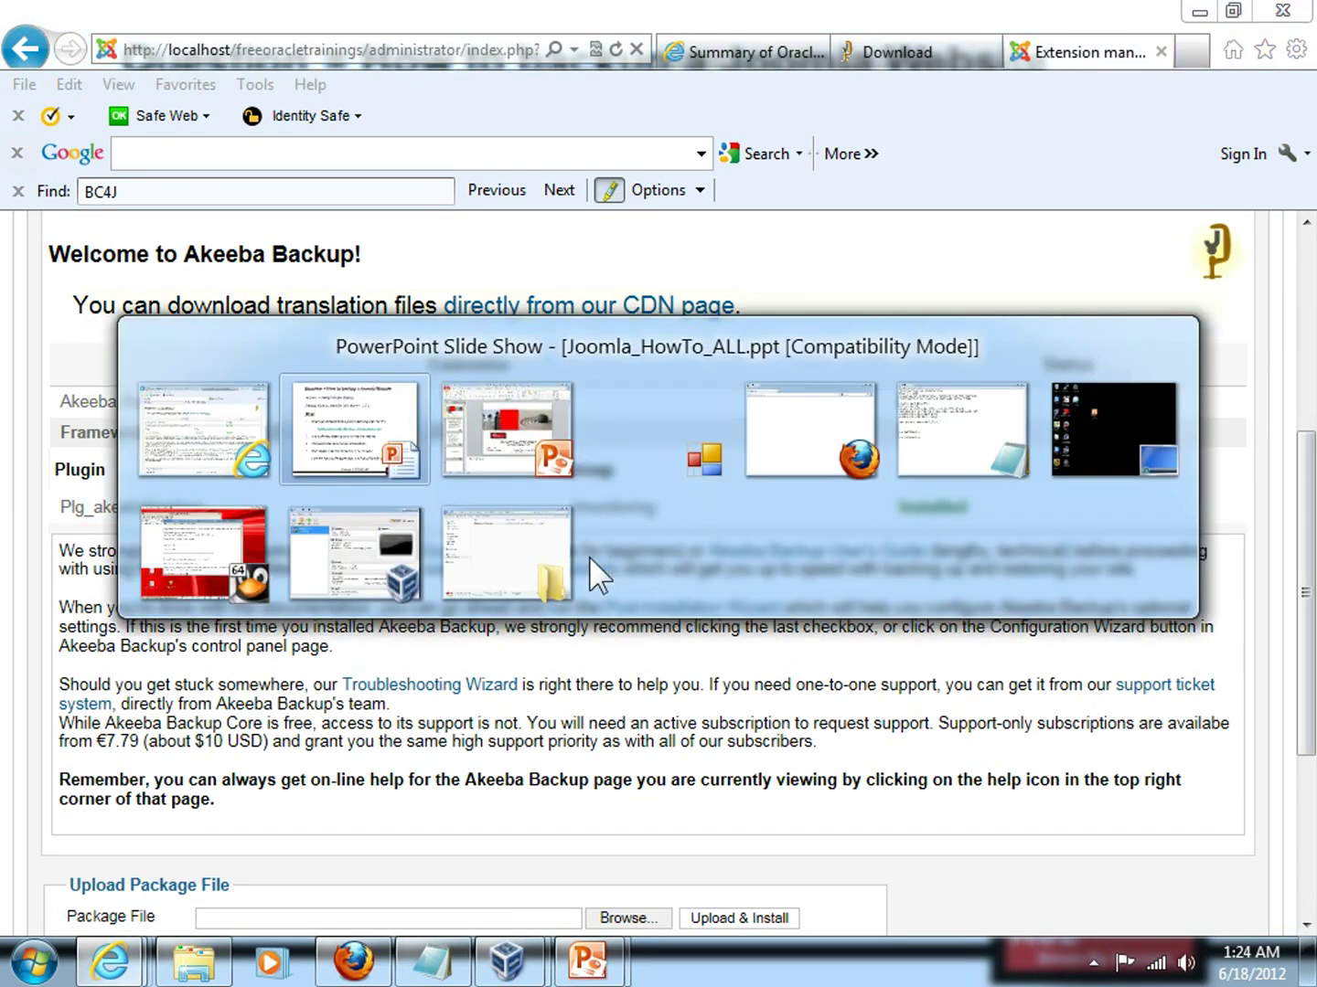
key(alt+Tab)
key(alt+Tab)
key(alt+Tab)
key(alt+Tab)
key(alt+Tab)
key(alt+Tab)
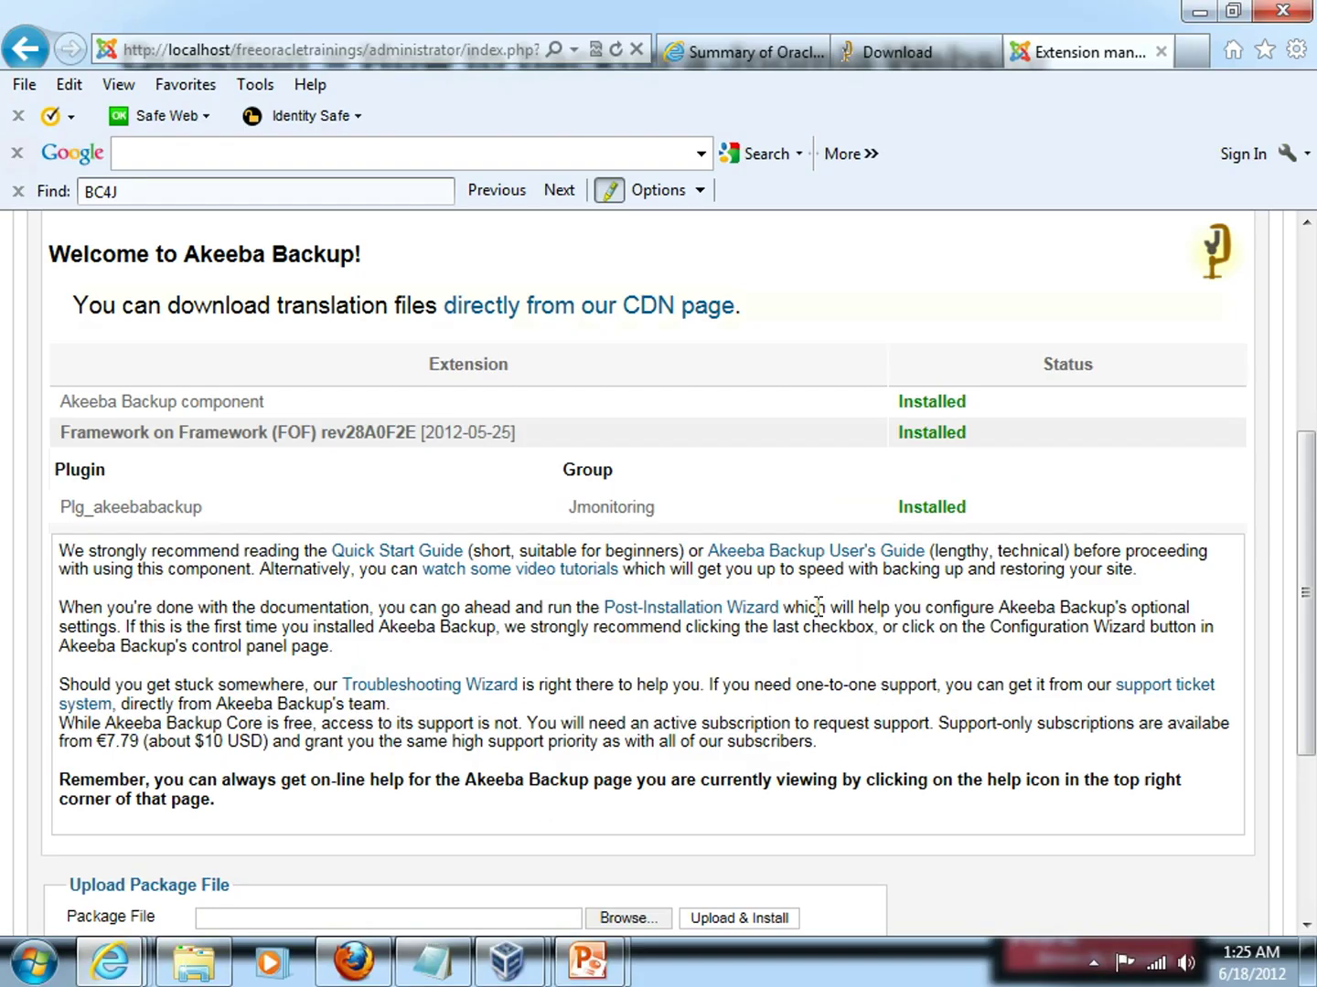
scroll(501, 485, up, 4)
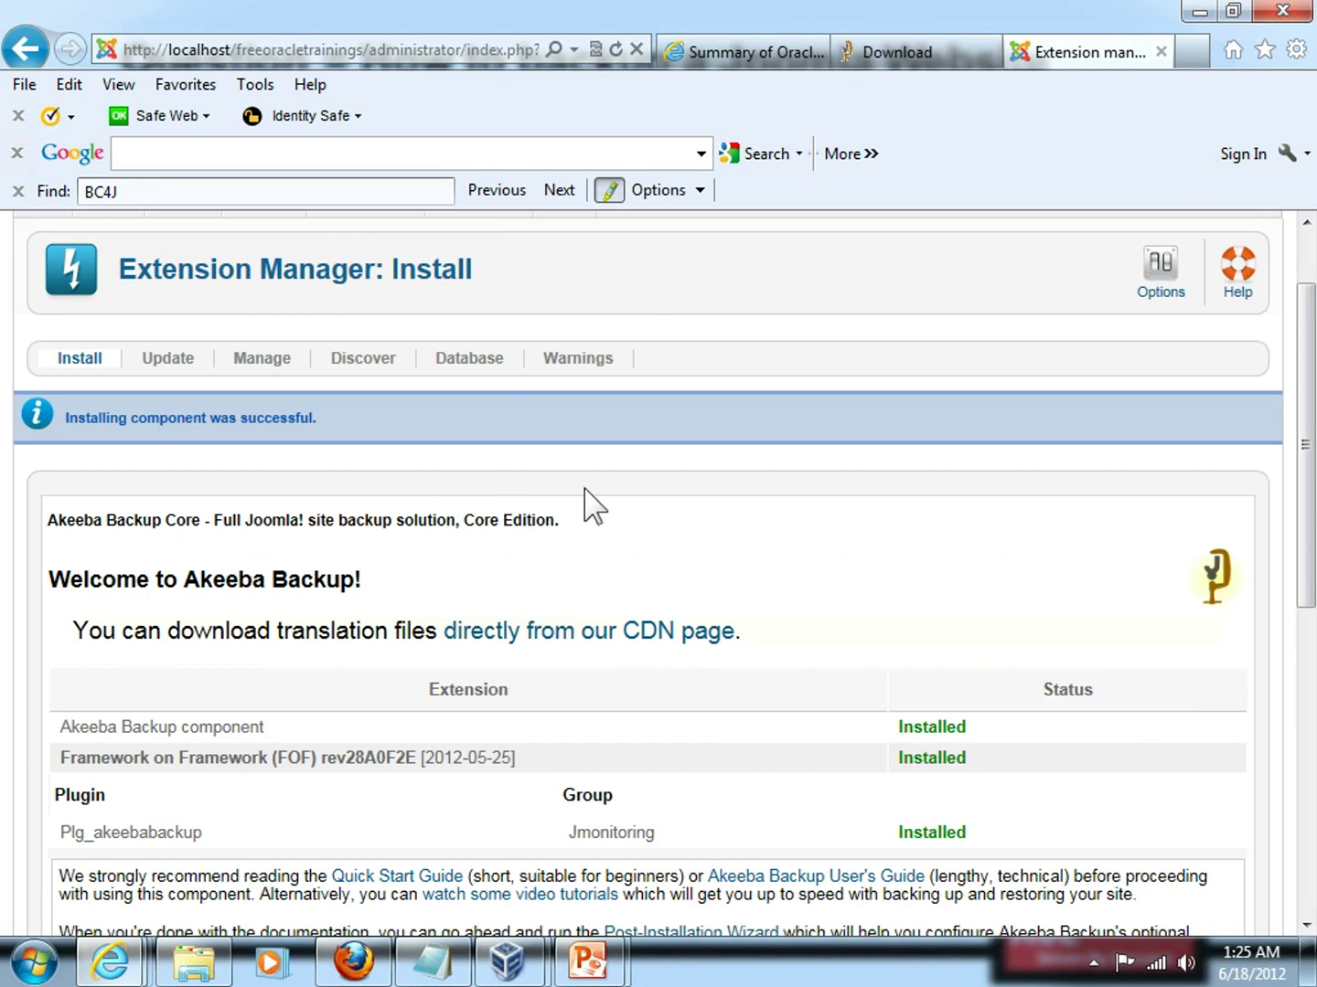
scroll(302, 499, up, 1)
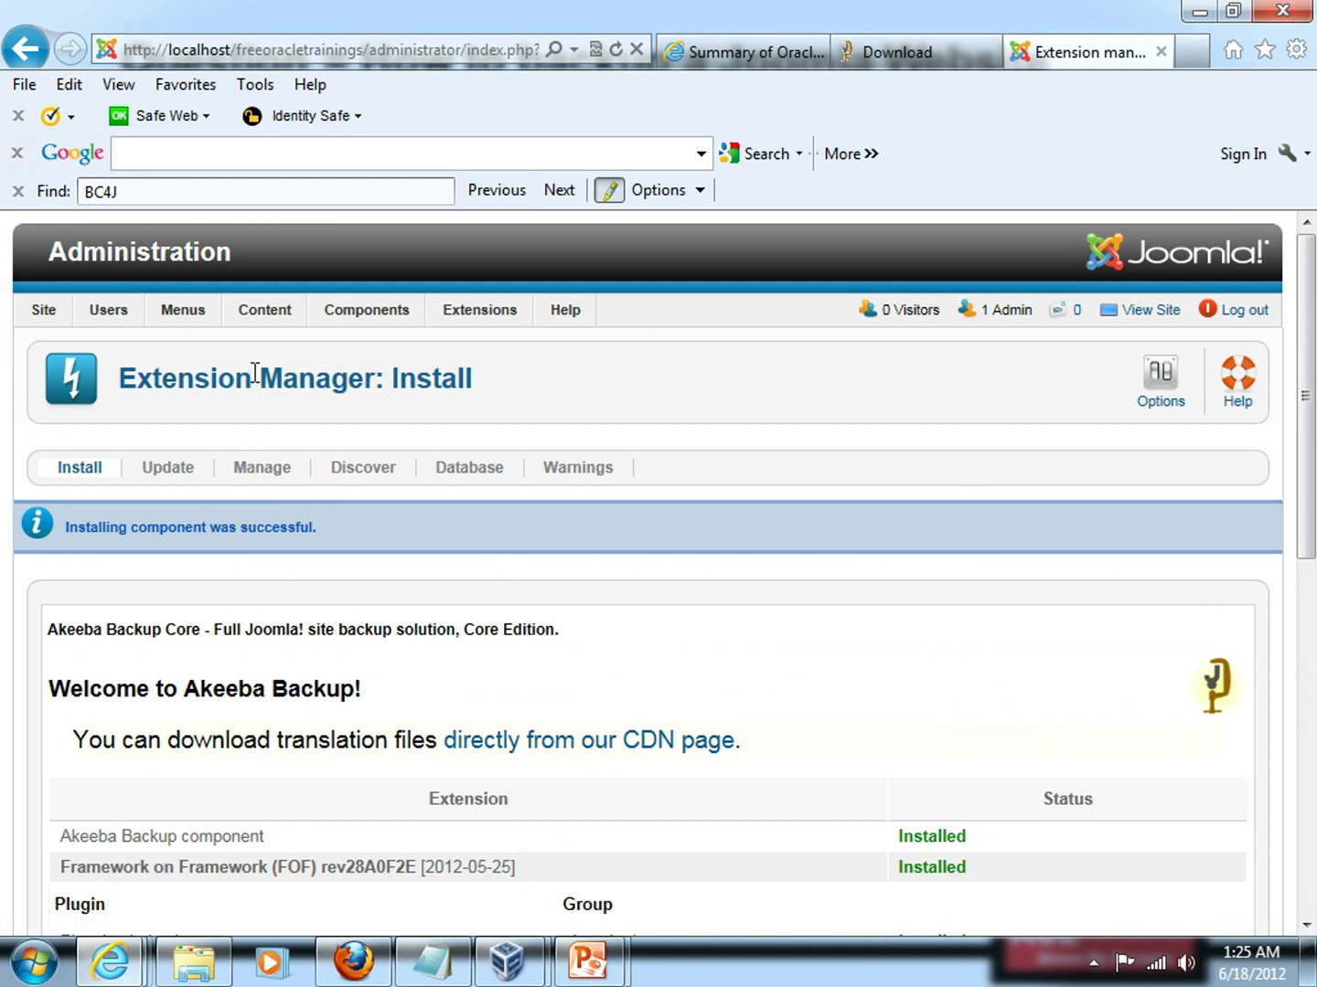
mouse_move(358, 310)
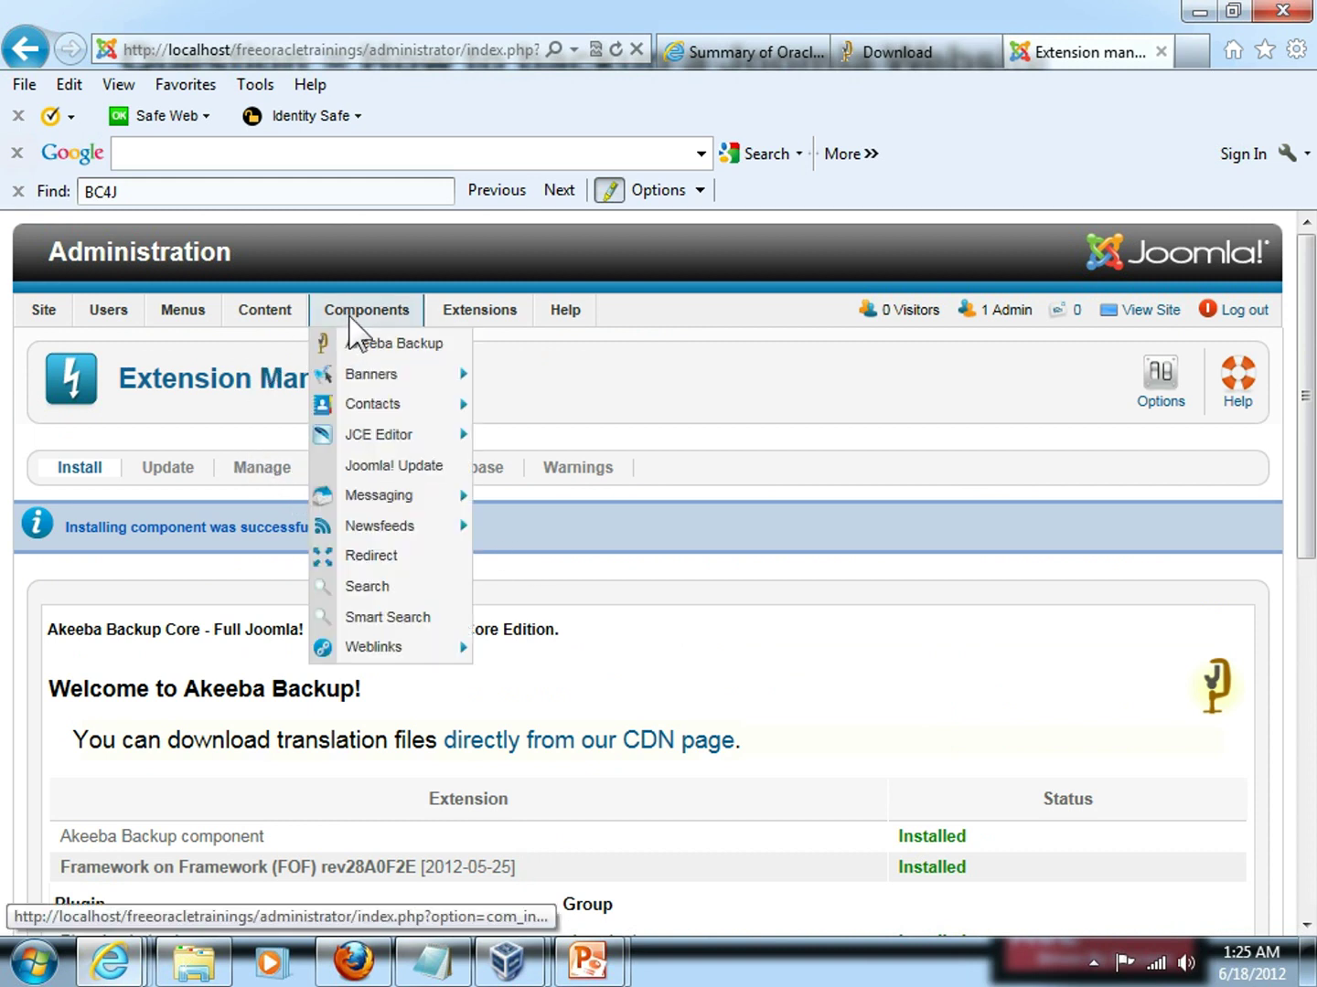
Choose Akeeba Backup from the Components menu to reach its post-installation configuration page.
click(407, 348)
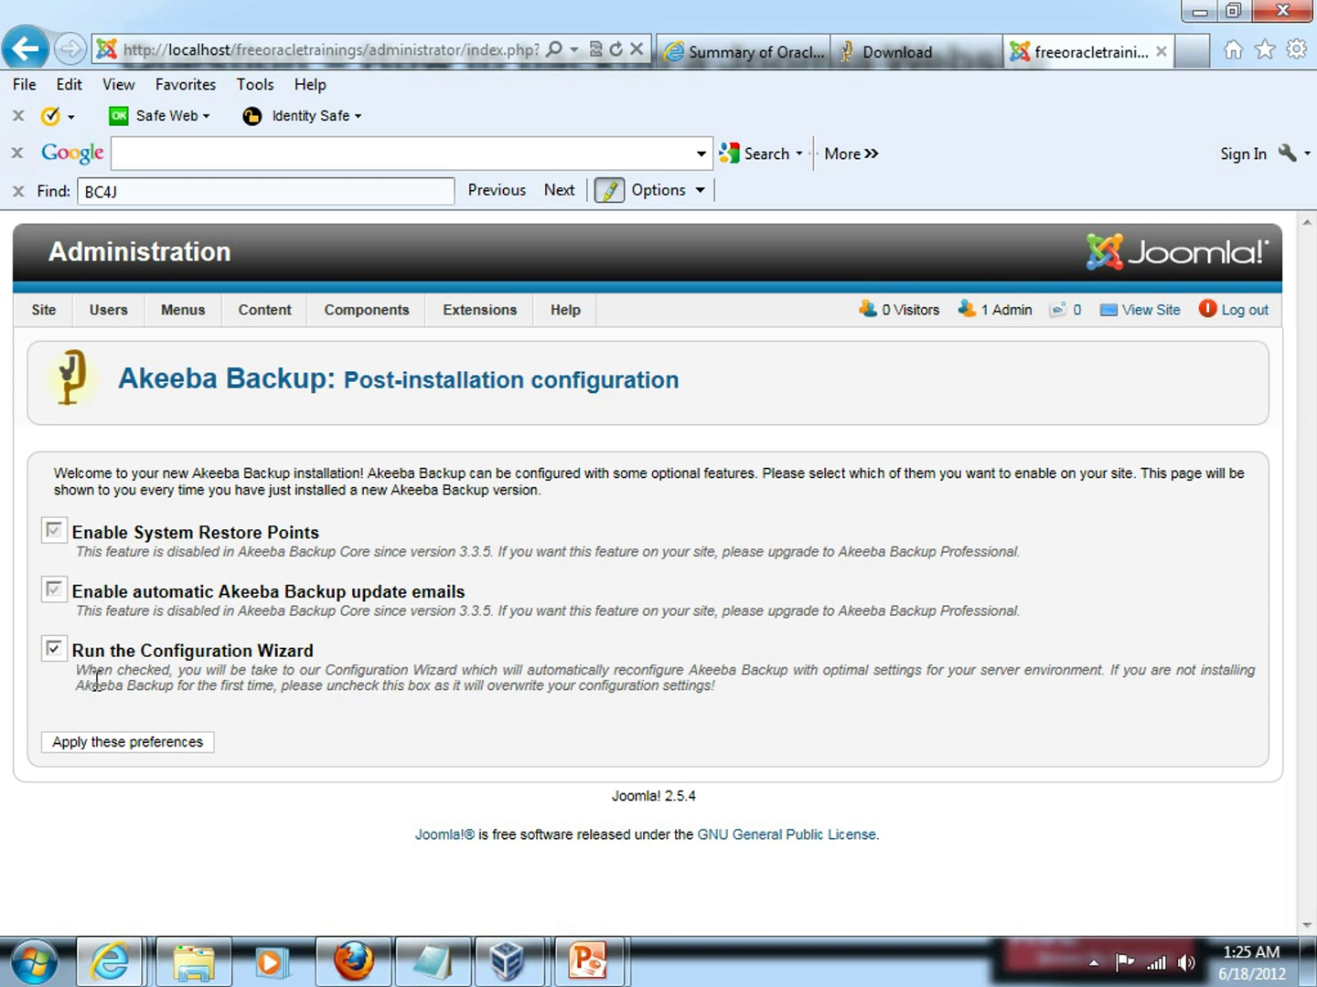
Apply these preferences and let the Configuration Wizard finish its server benchmark.
click(99, 748)
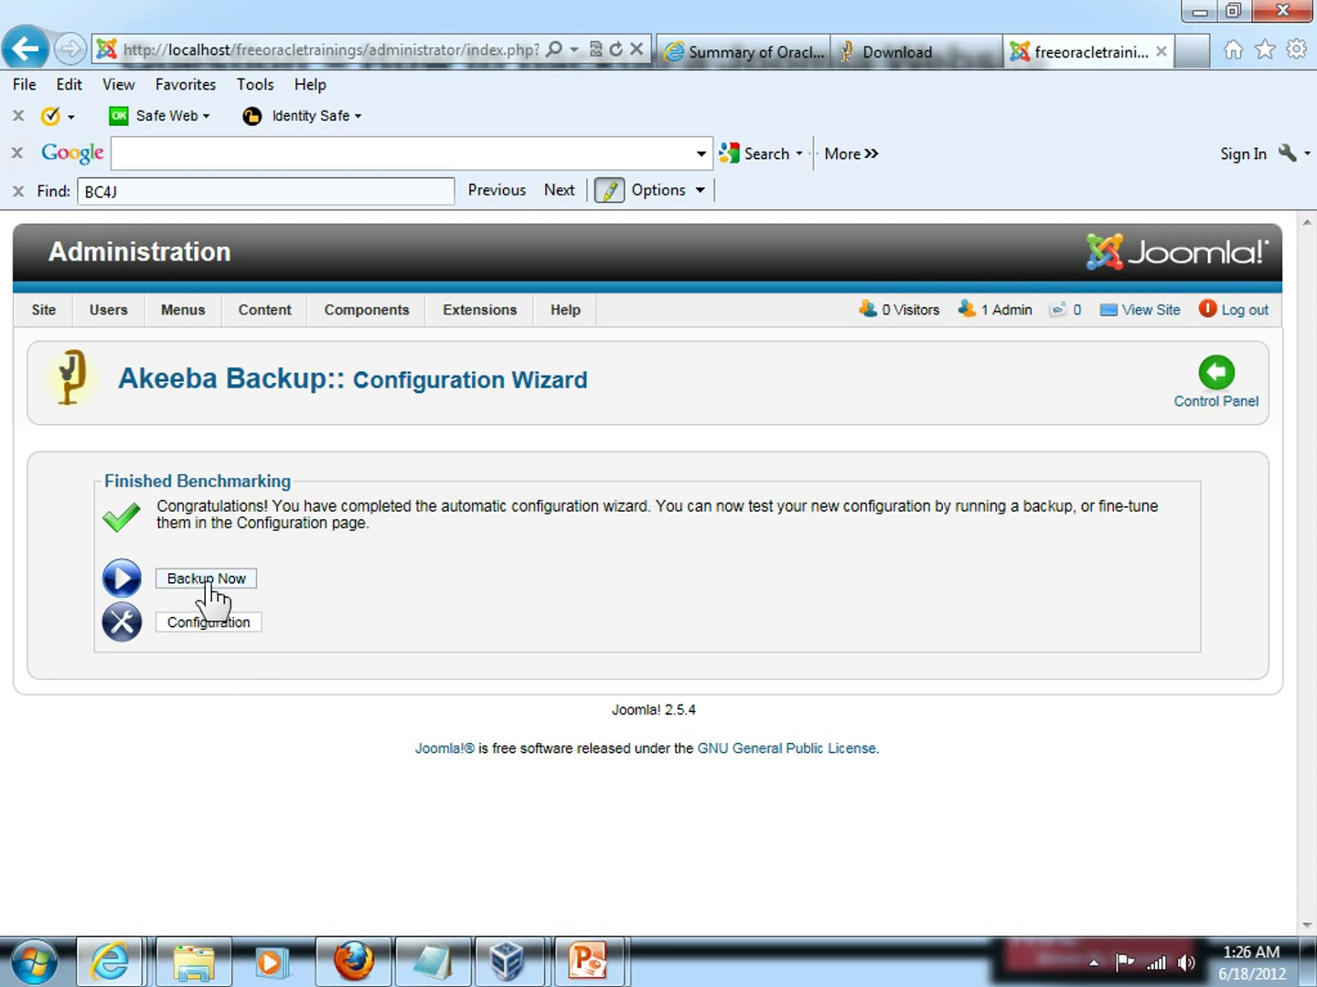
From the Akeeba Backup Control Panel, open Backup Now to show the Start a new backup form.
click(1216, 374)
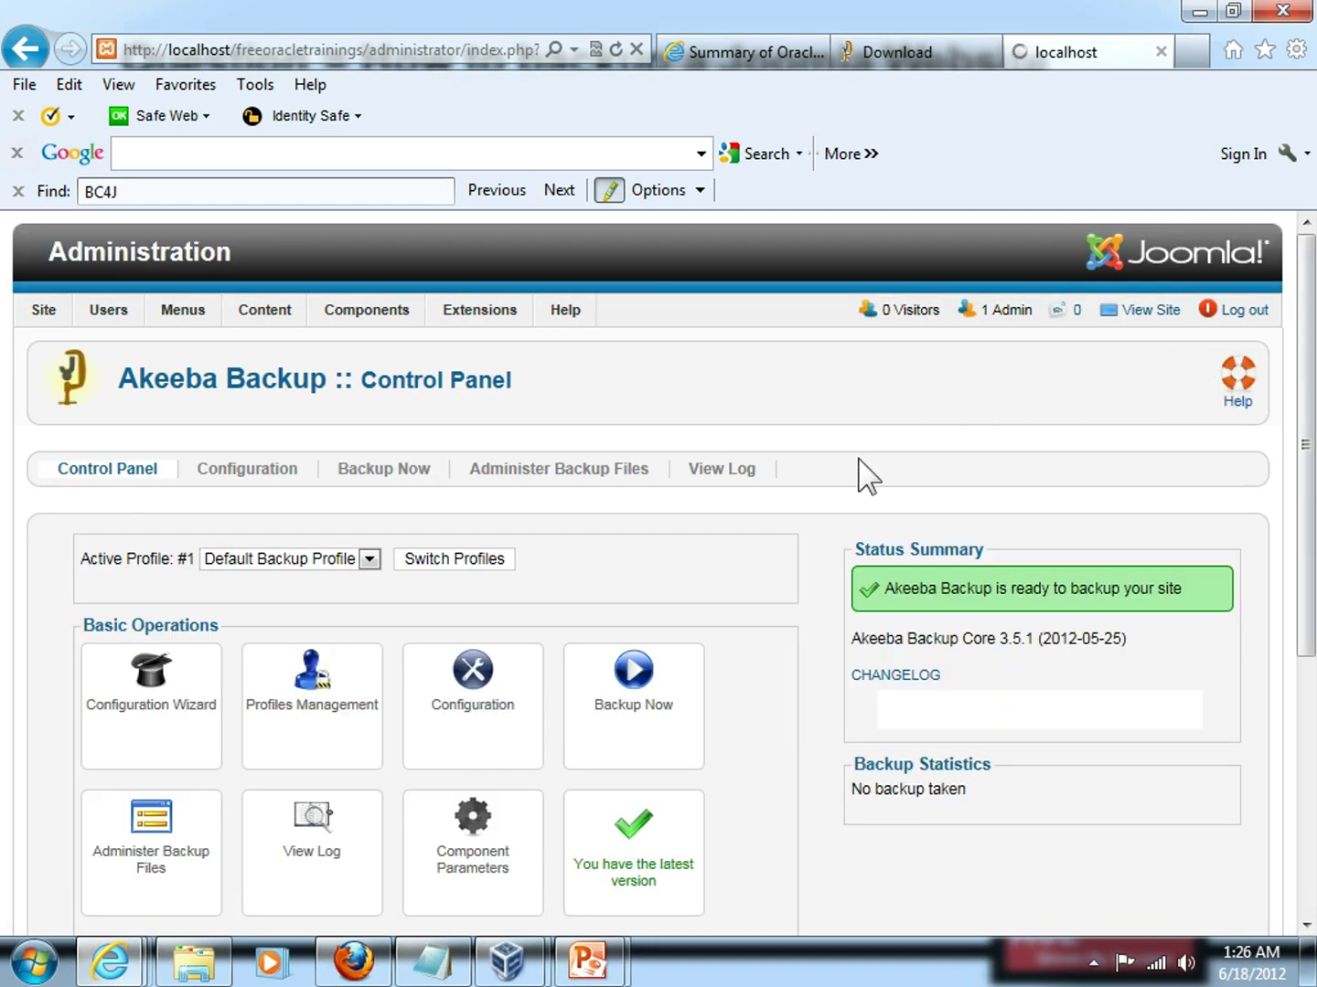
scroll(865, 473, down, 1)
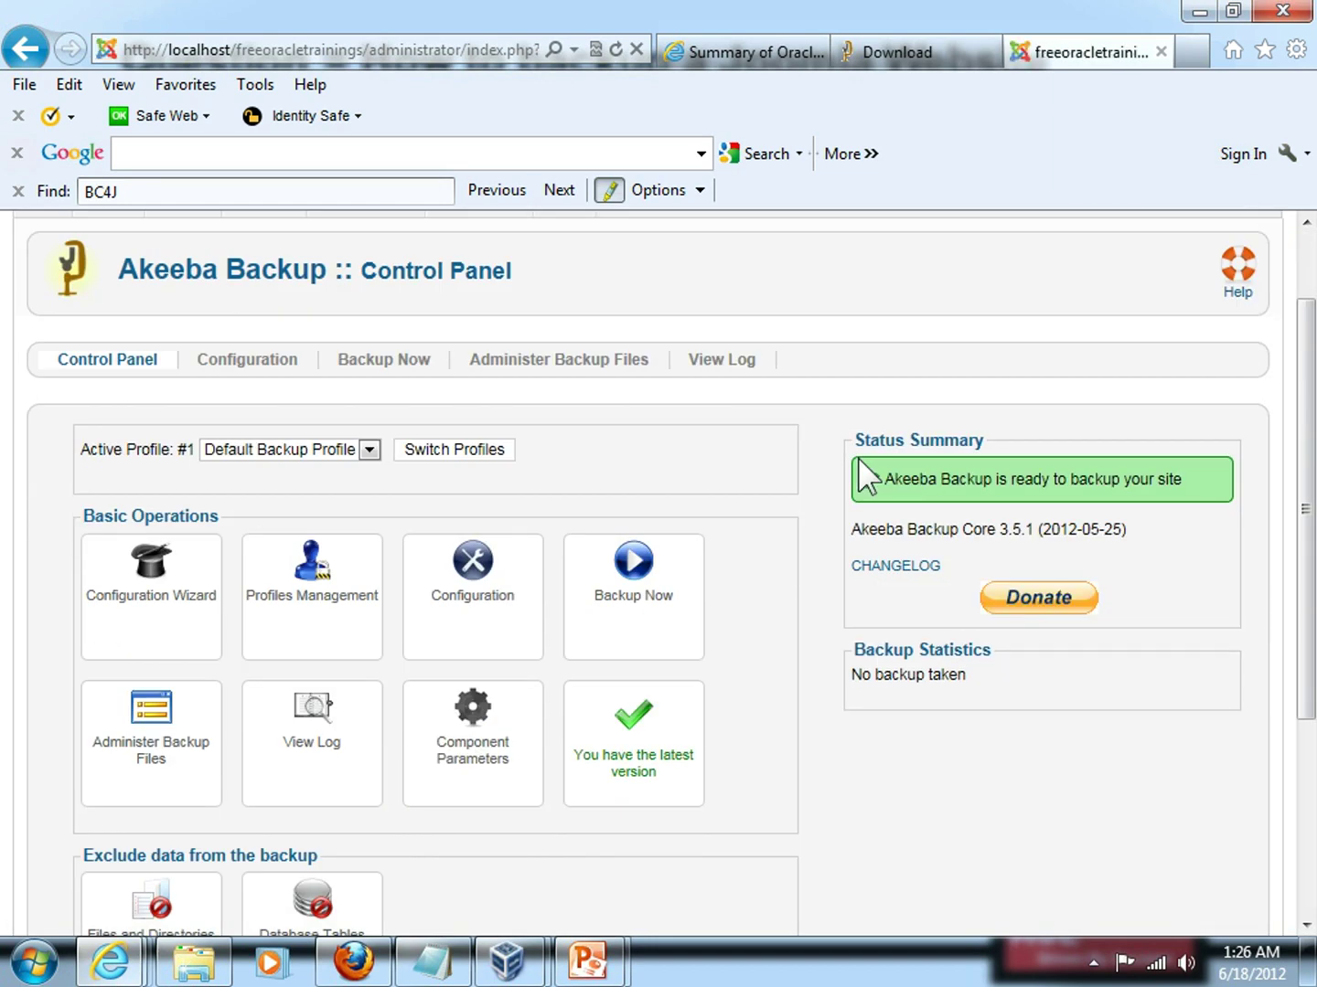
scroll(859, 457, down, 1)
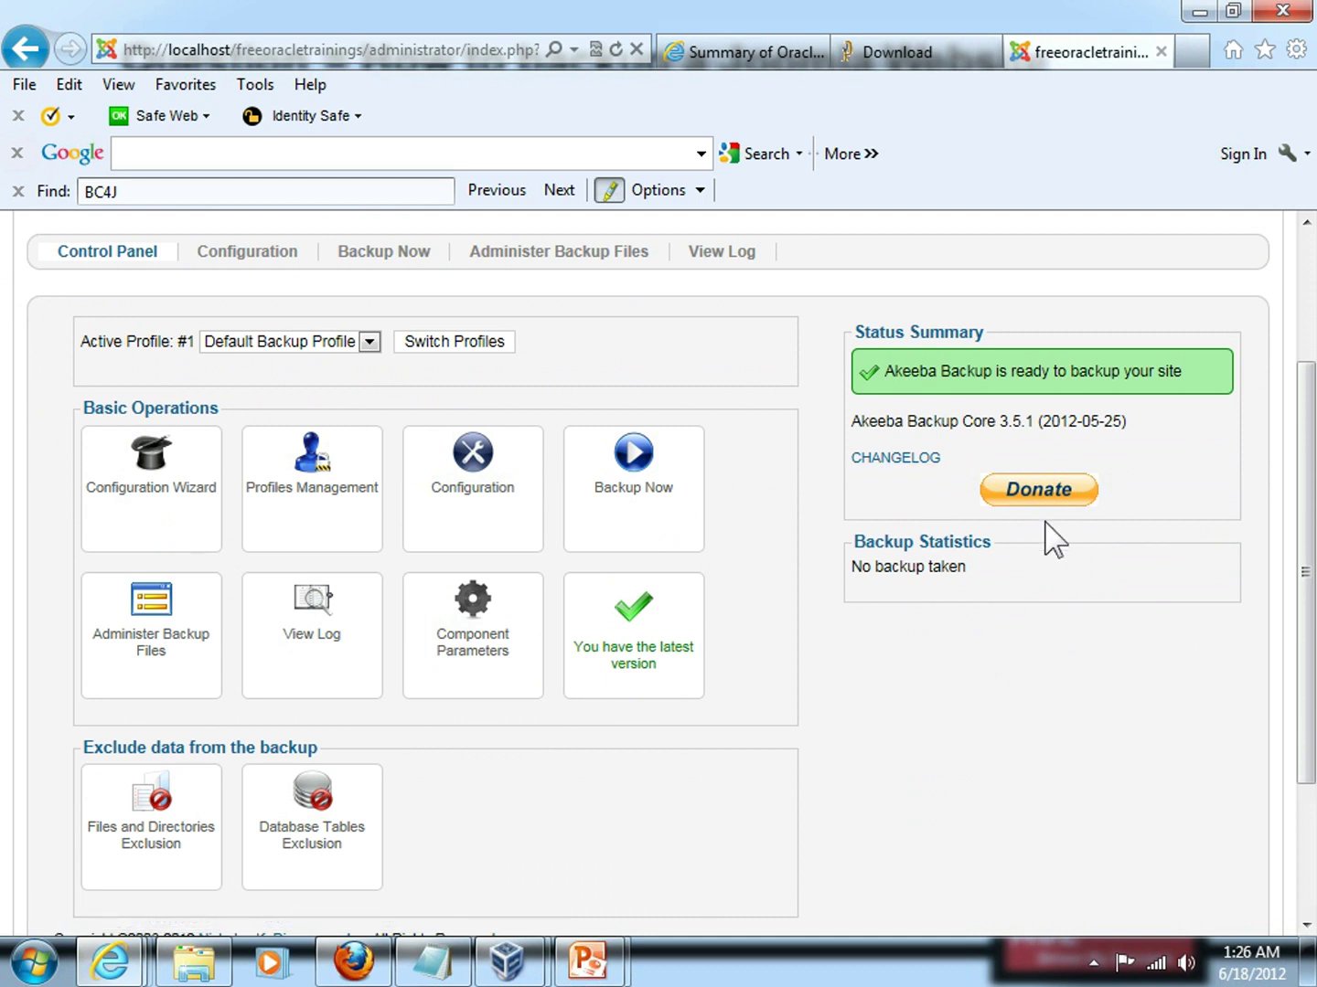
click(633, 484)
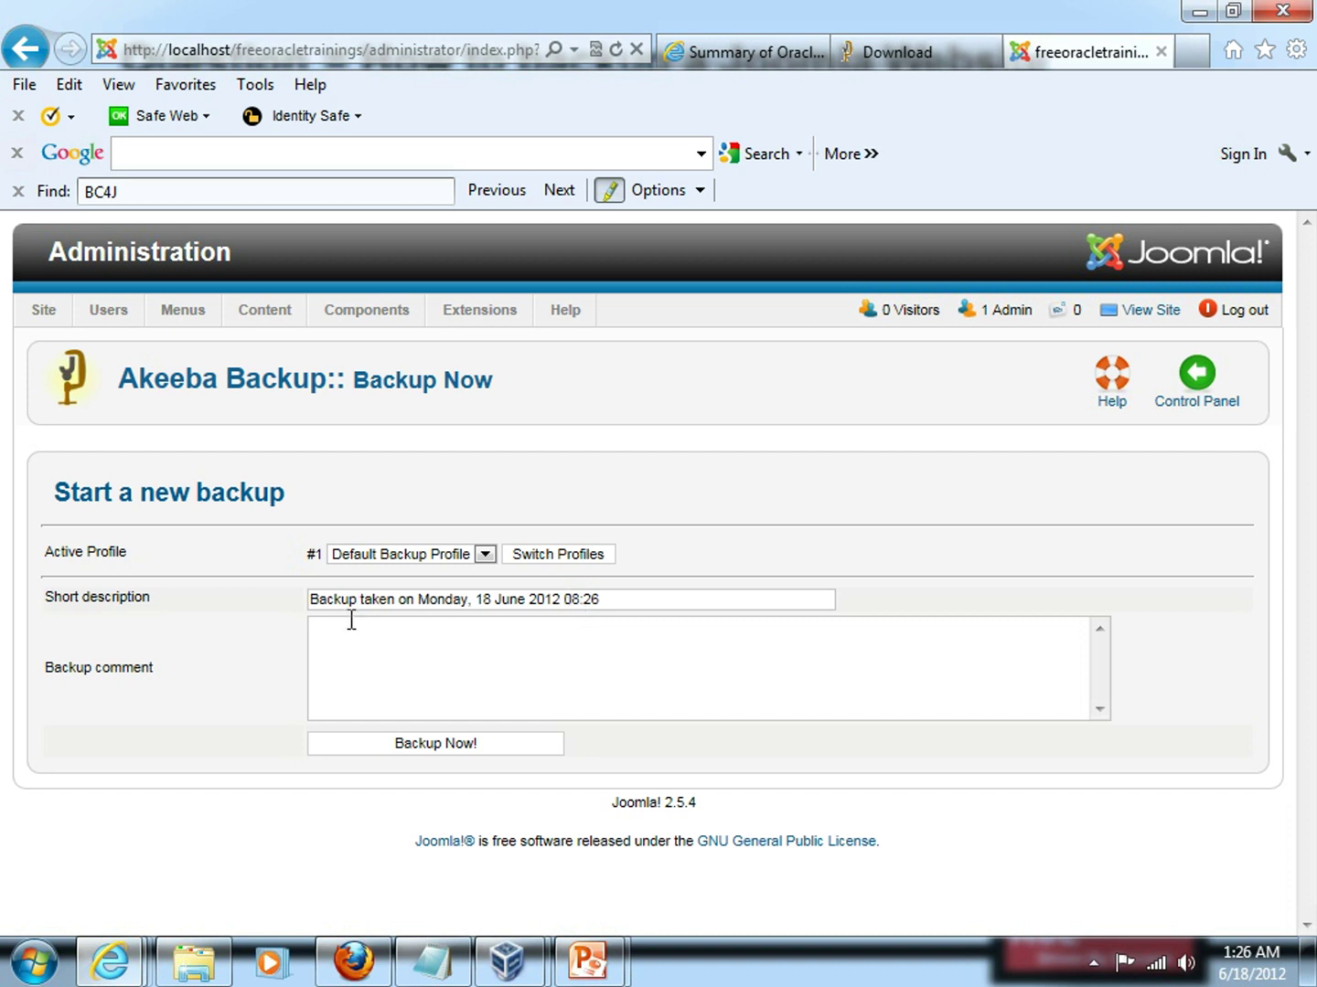
Enter 'Backup to demo Akeeba Backup' as the backup comment, correcting the typos.
click(380, 670)
text(Backup to dem)
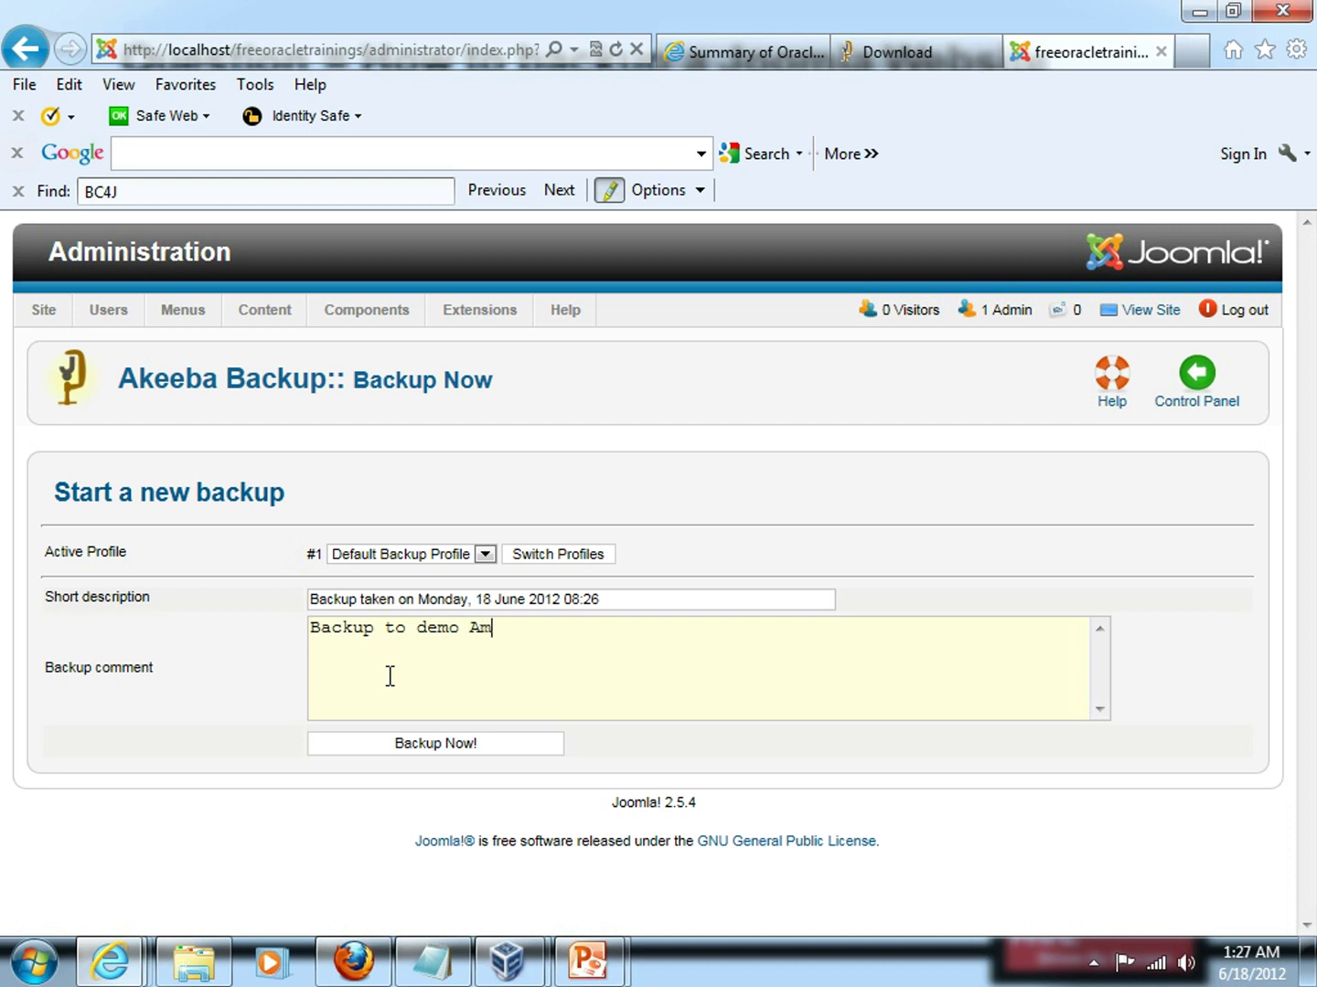
key(BackSpace)
text(keeba Backup)
Copy the full comment text to the clipboard.
drag(626, 633, 312, 639)
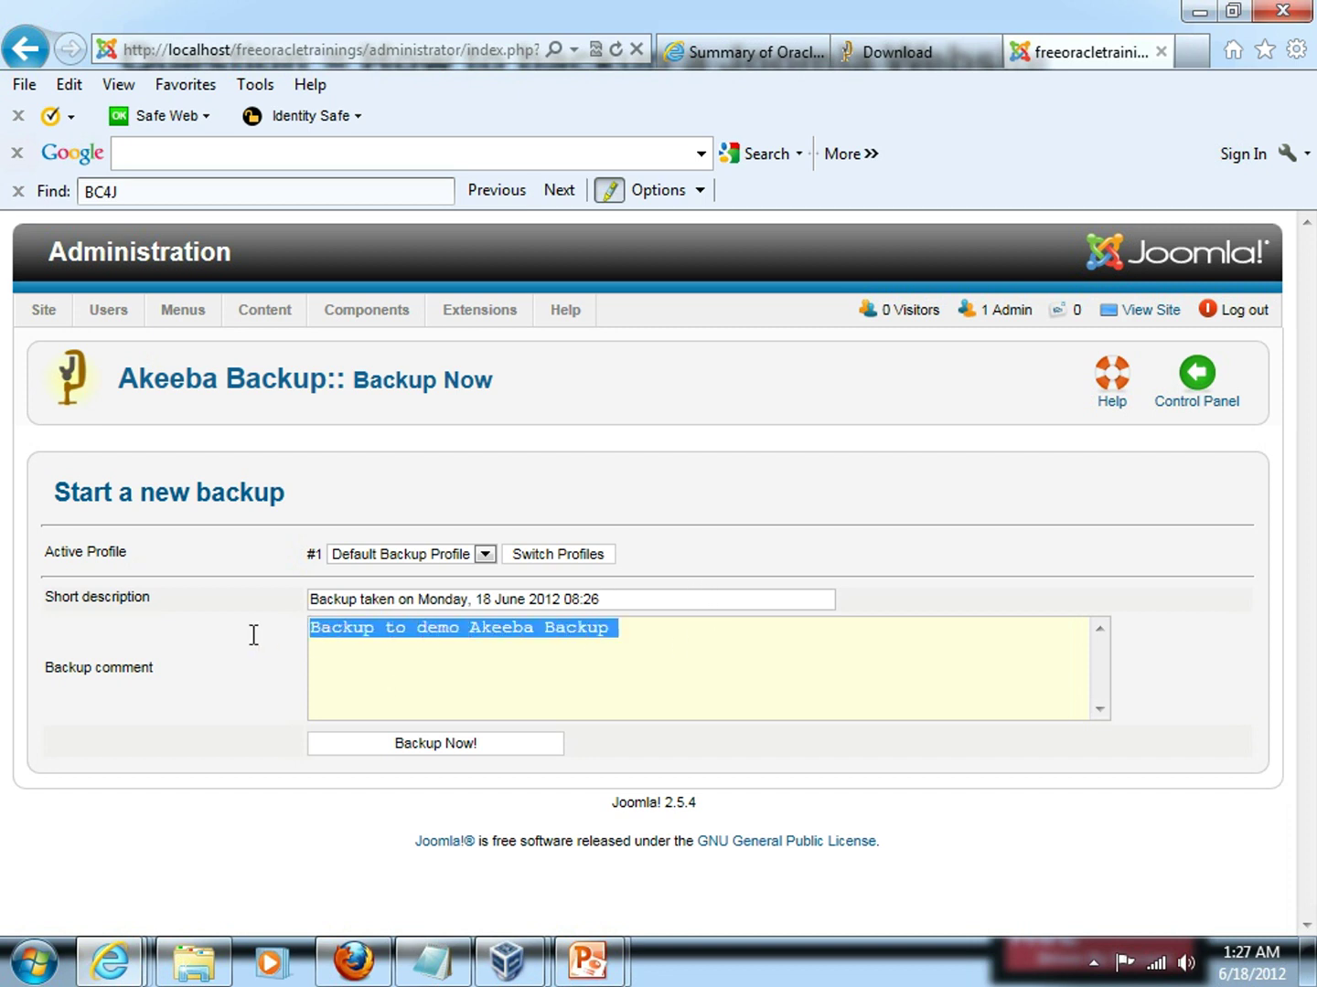
key(ctrl+c)
click(314, 631)
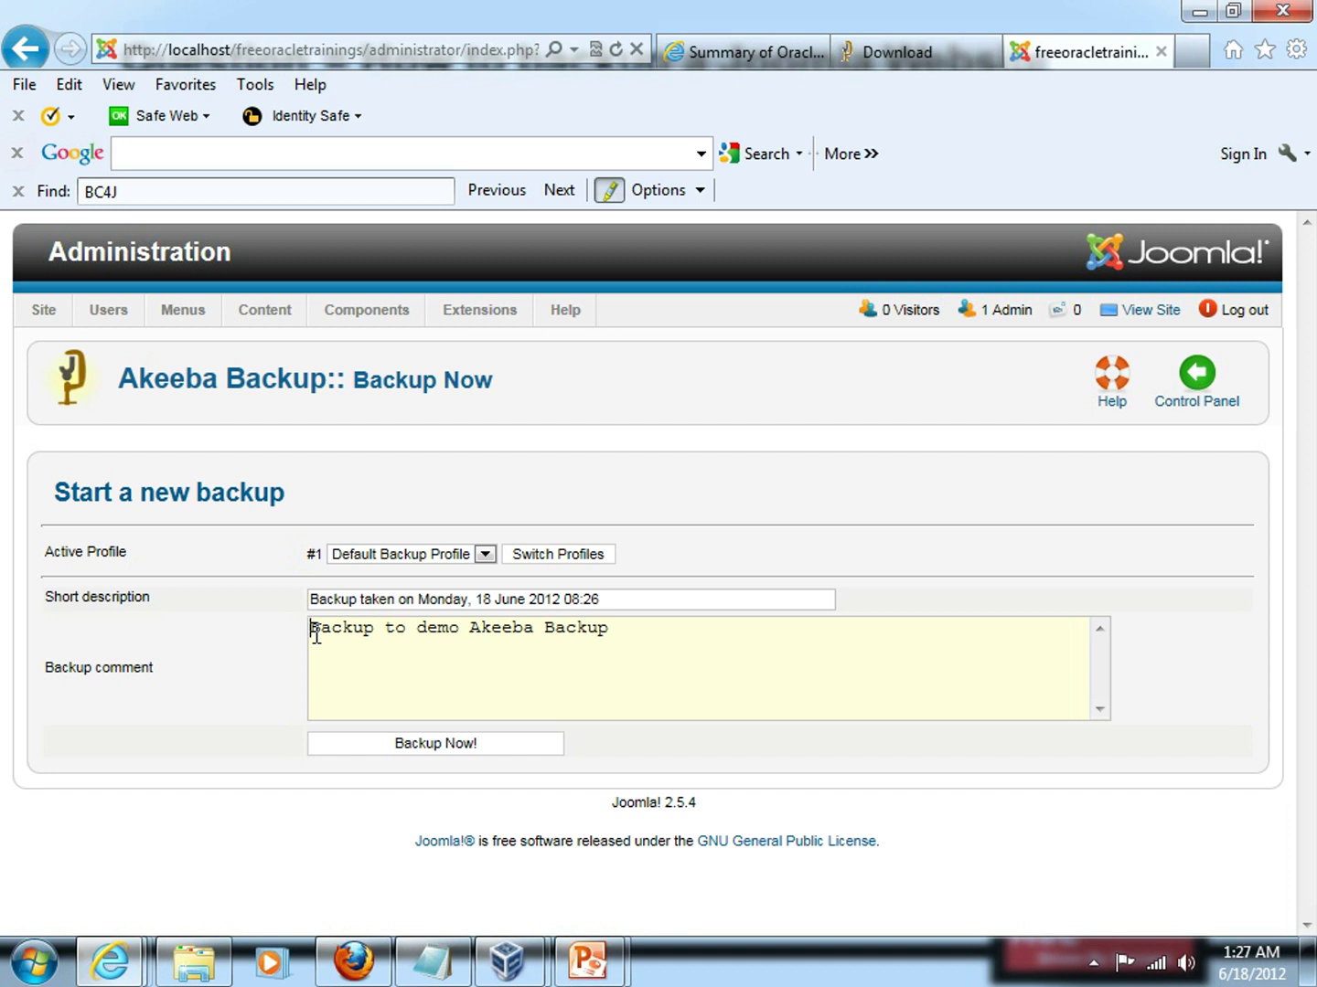
Start the full-site backup with 'Backup Now!' and let it run to completion.
click(430, 748)
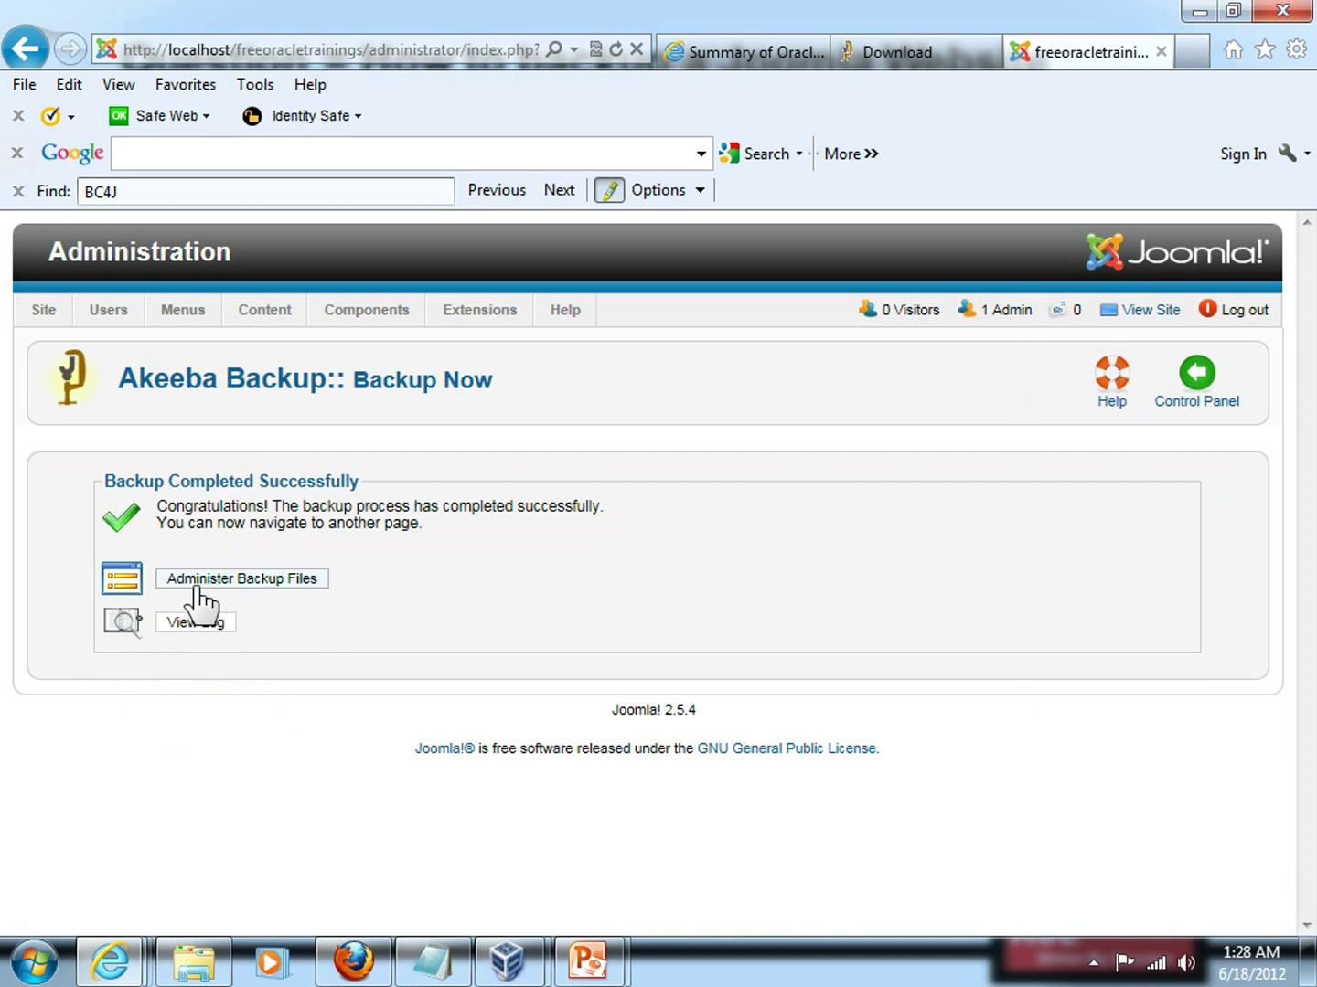
Open Administer Backup Files to see the new 10.76 Mb site-localhost-20120618-082738.jpa backup.
click(269, 590)
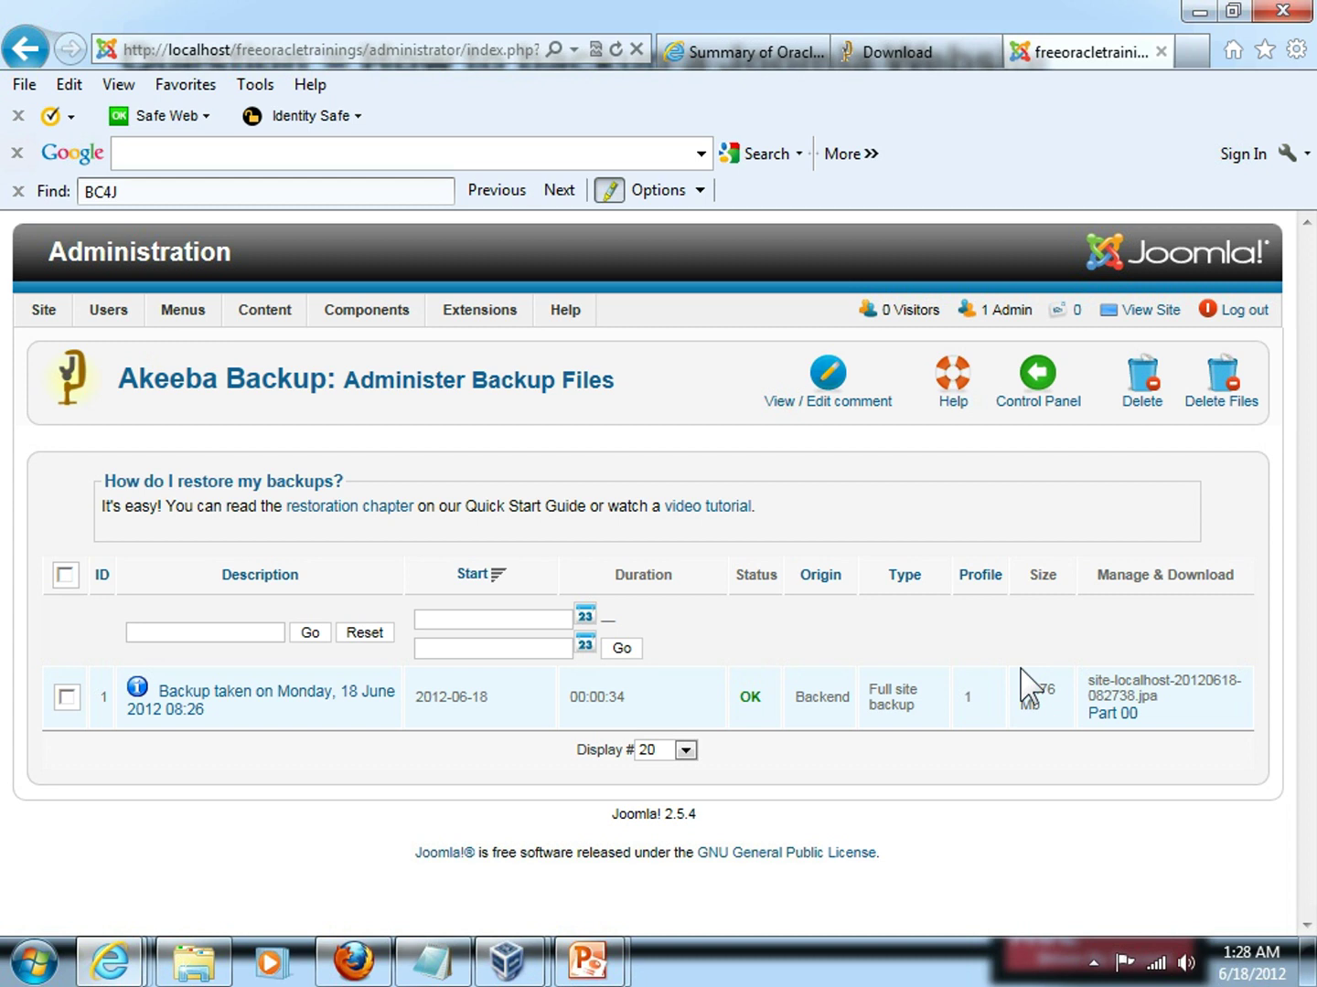
mouse_move(220, 942)
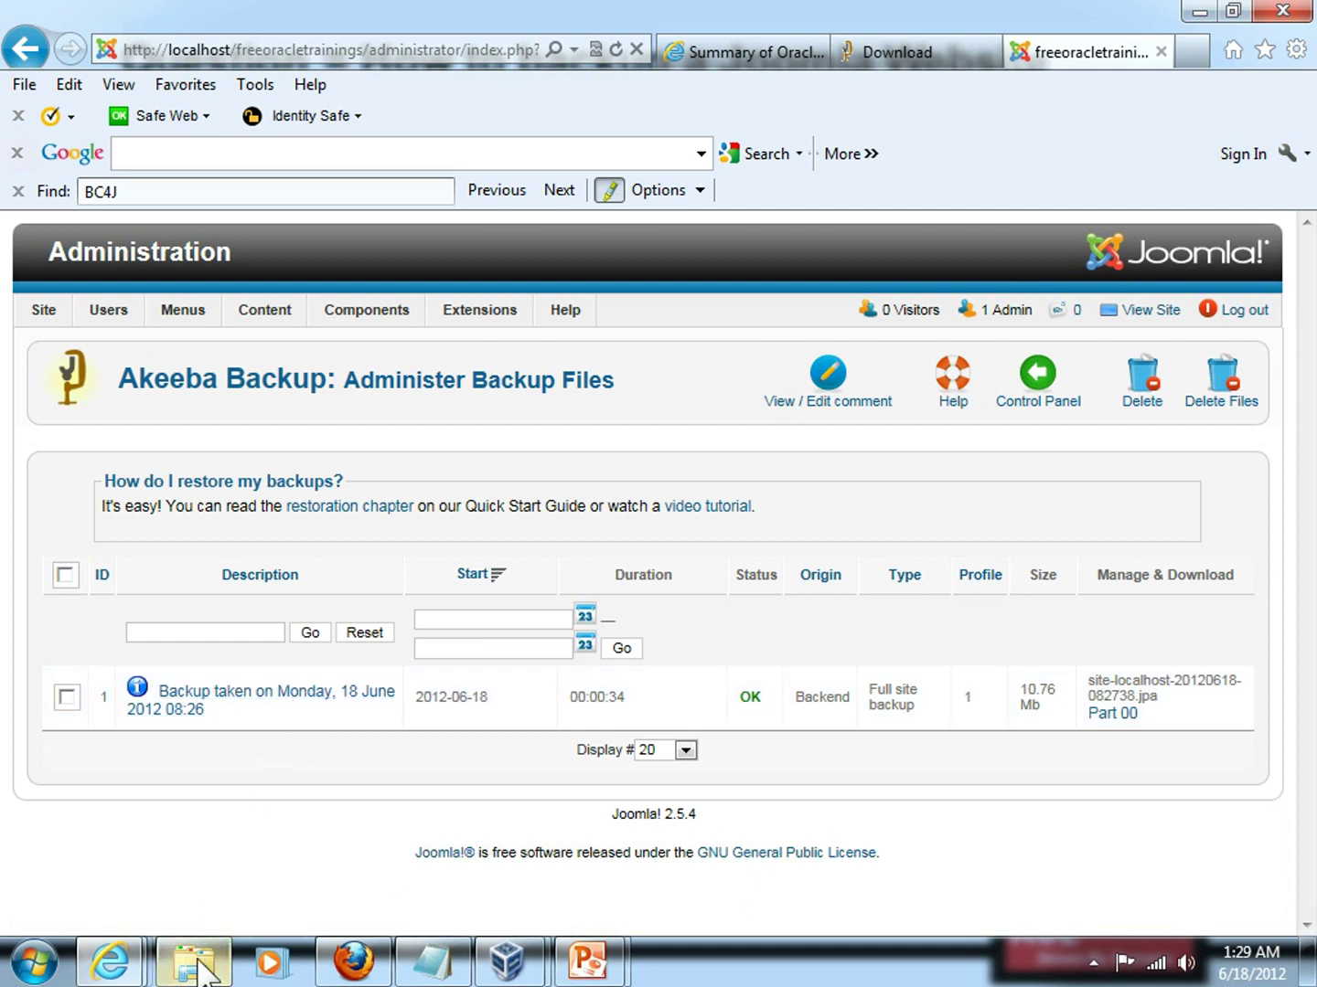
In Windows Explorer, expand the C: drive down through xampp to htdocs.
mouse_move(194, 969)
click(206, 827)
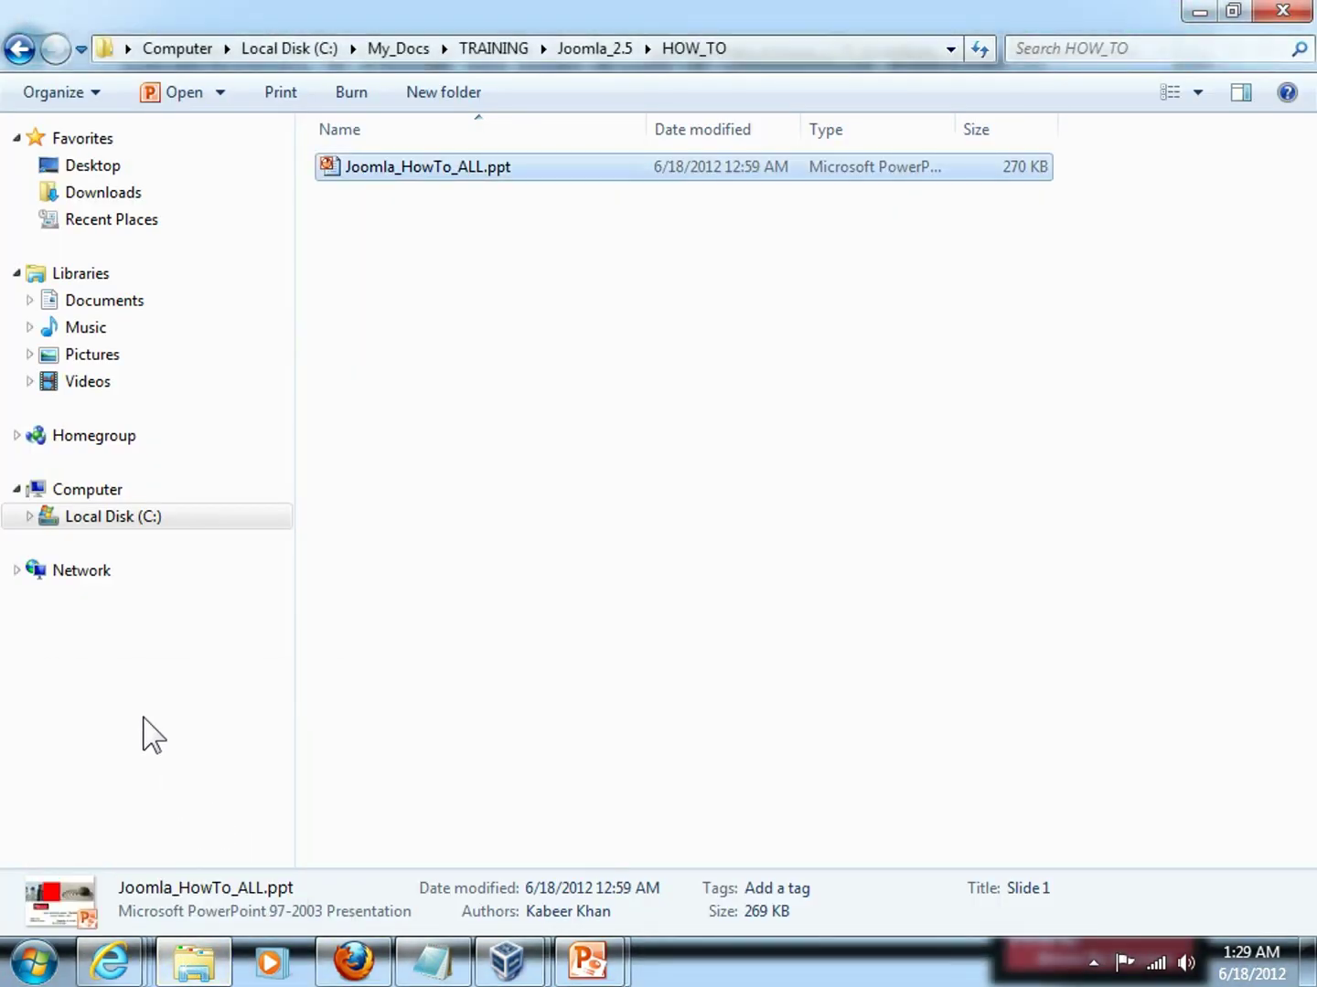
click(30, 517)
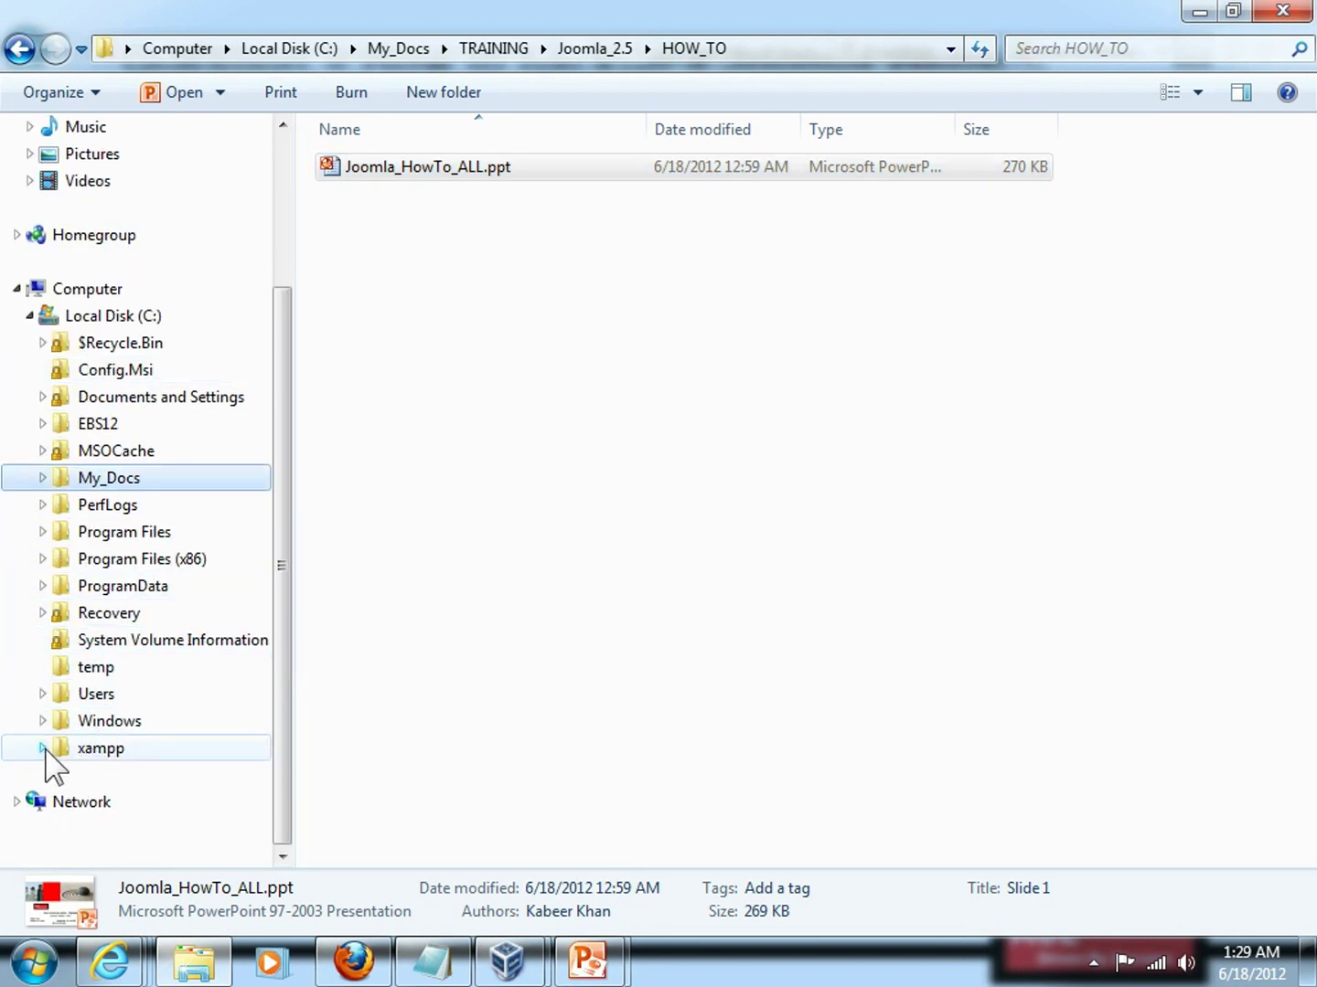
click(42, 749)
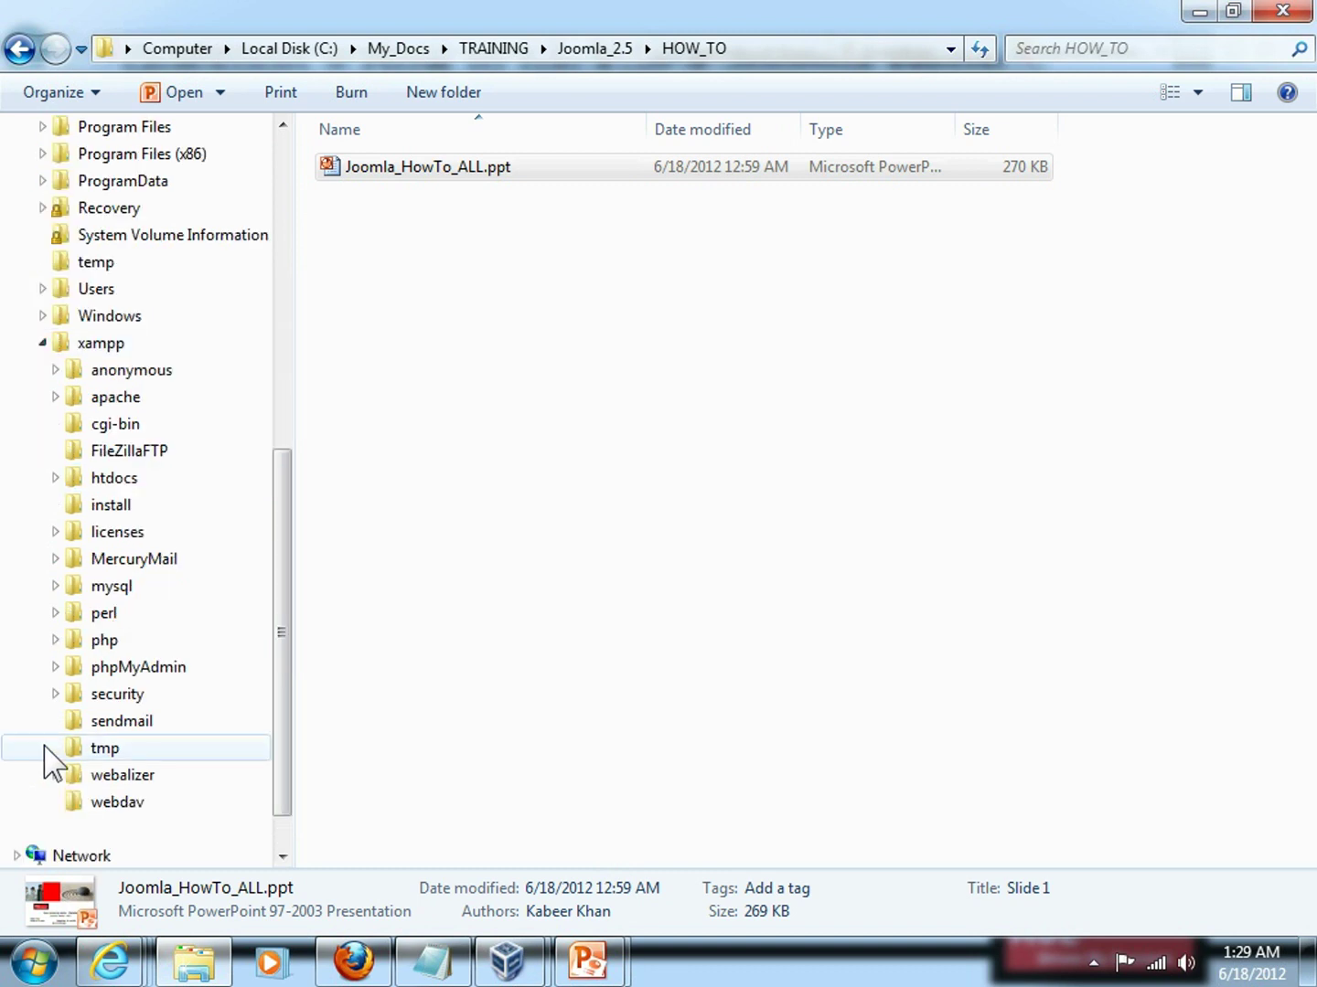
scroll(12, 630, down, 1)
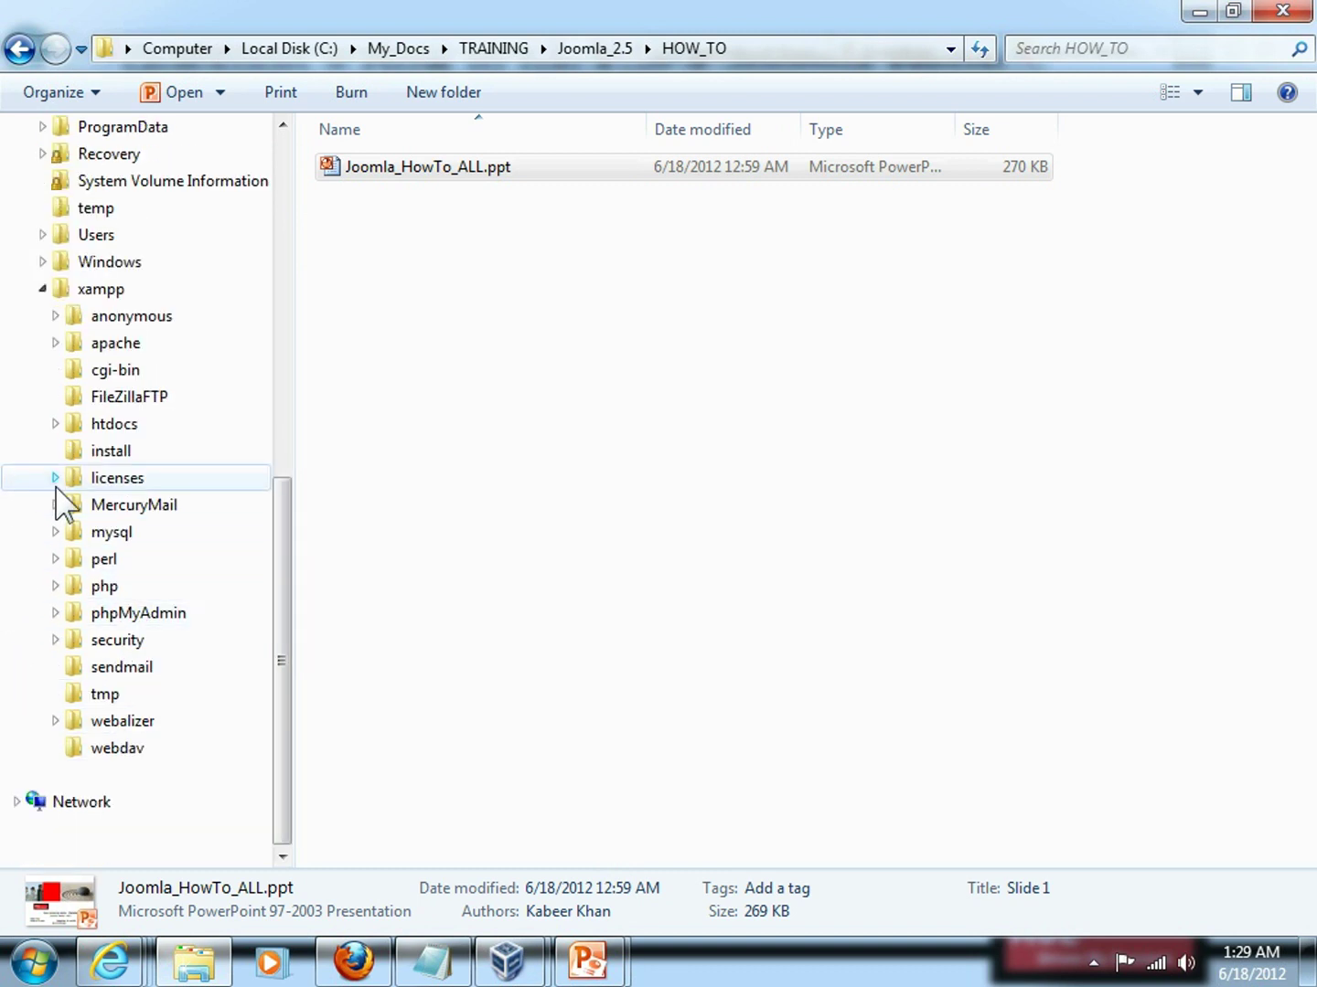
click(55, 423)
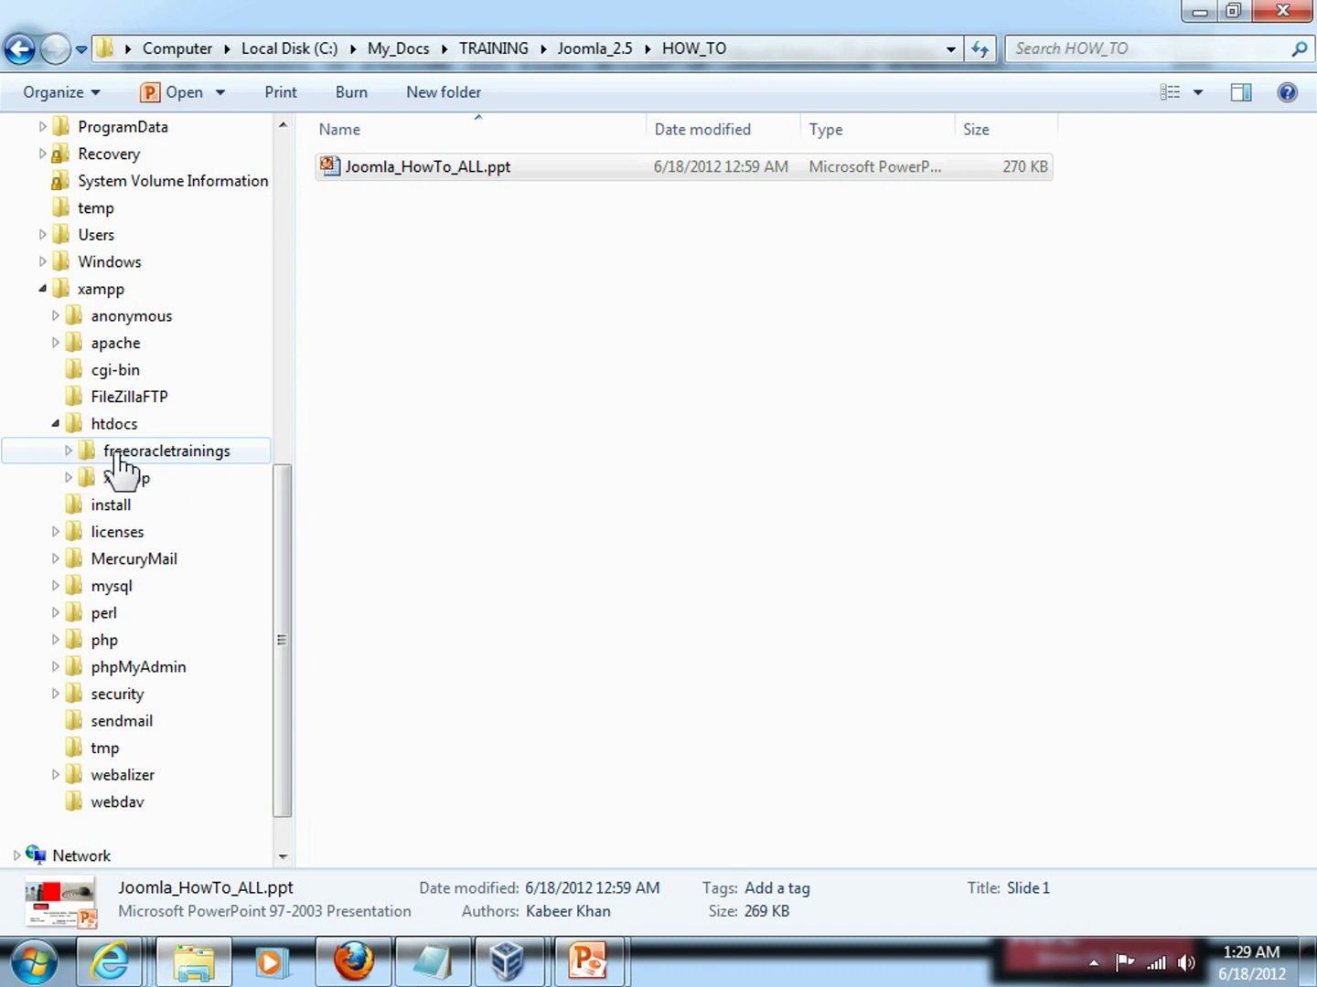
Navigate freeoracletrainings > administrator > components > com_akeeba and open its backup folder.
click(68, 451)
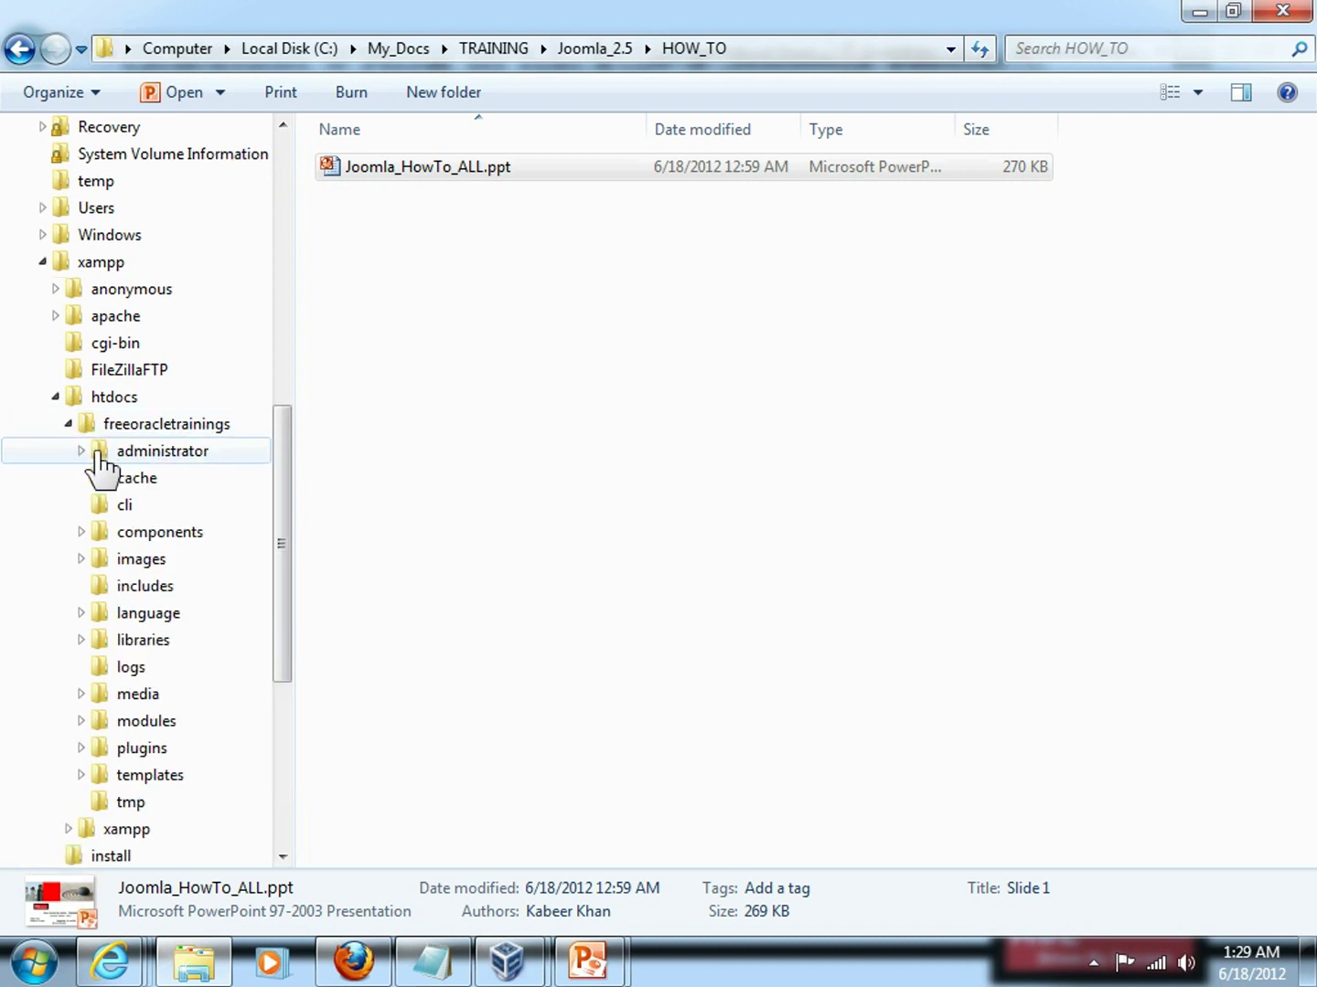
click(81, 452)
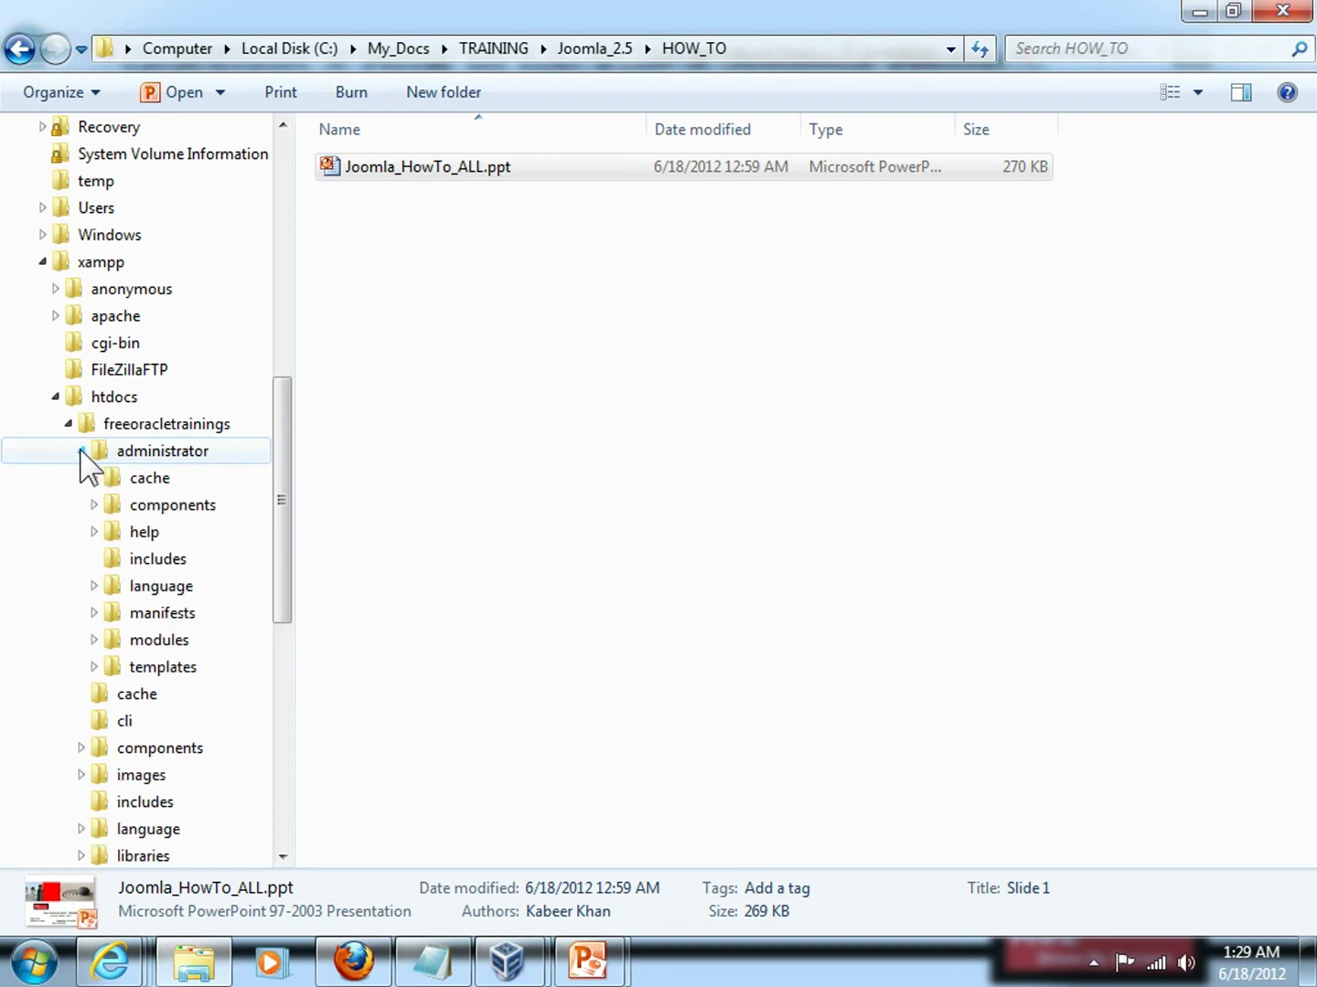
click(94, 505)
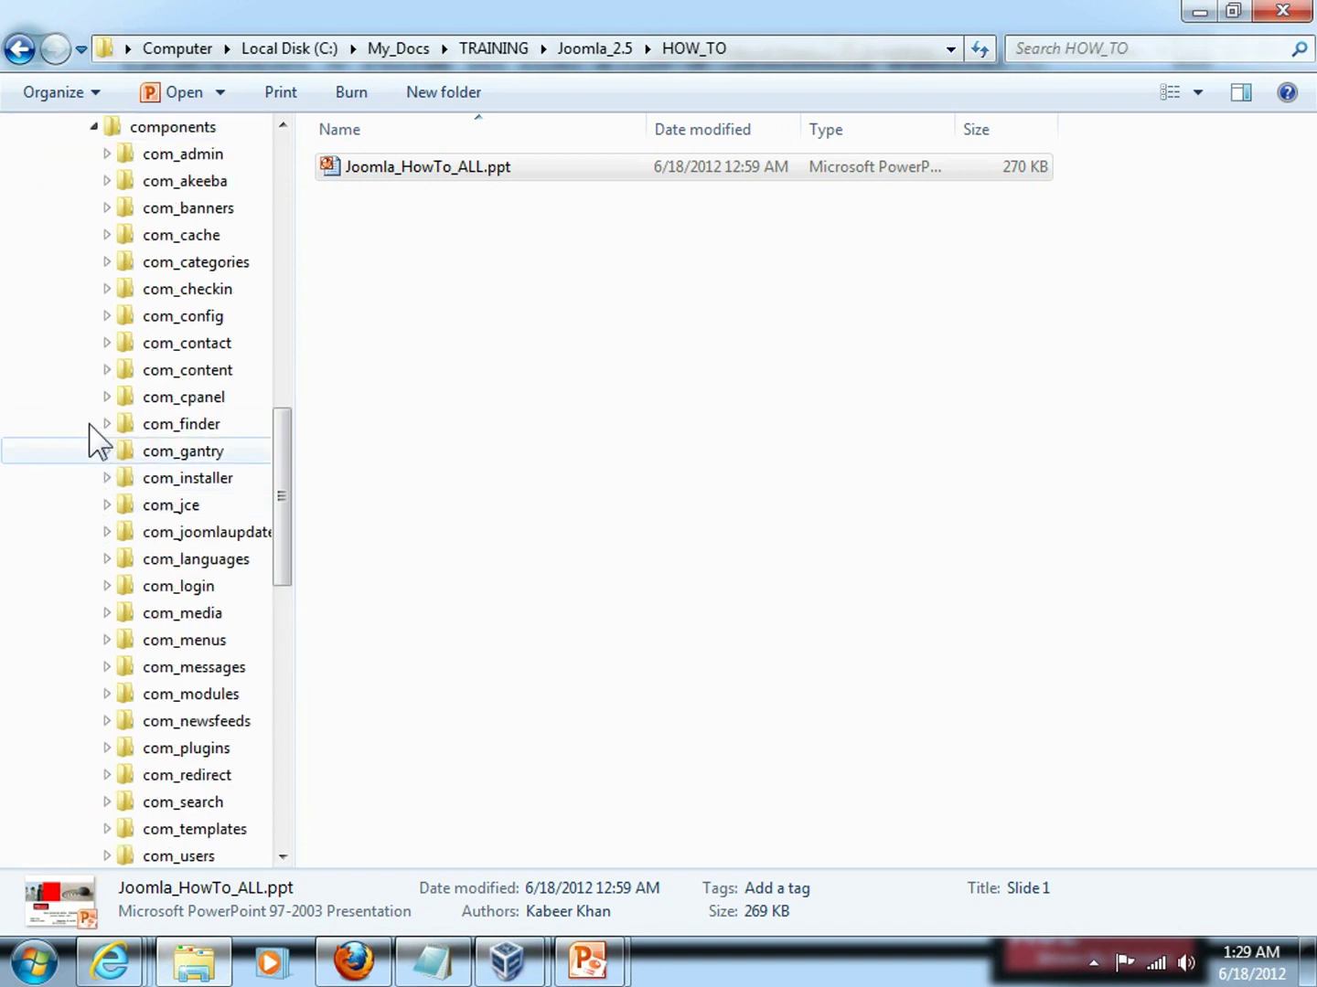
click(184, 181)
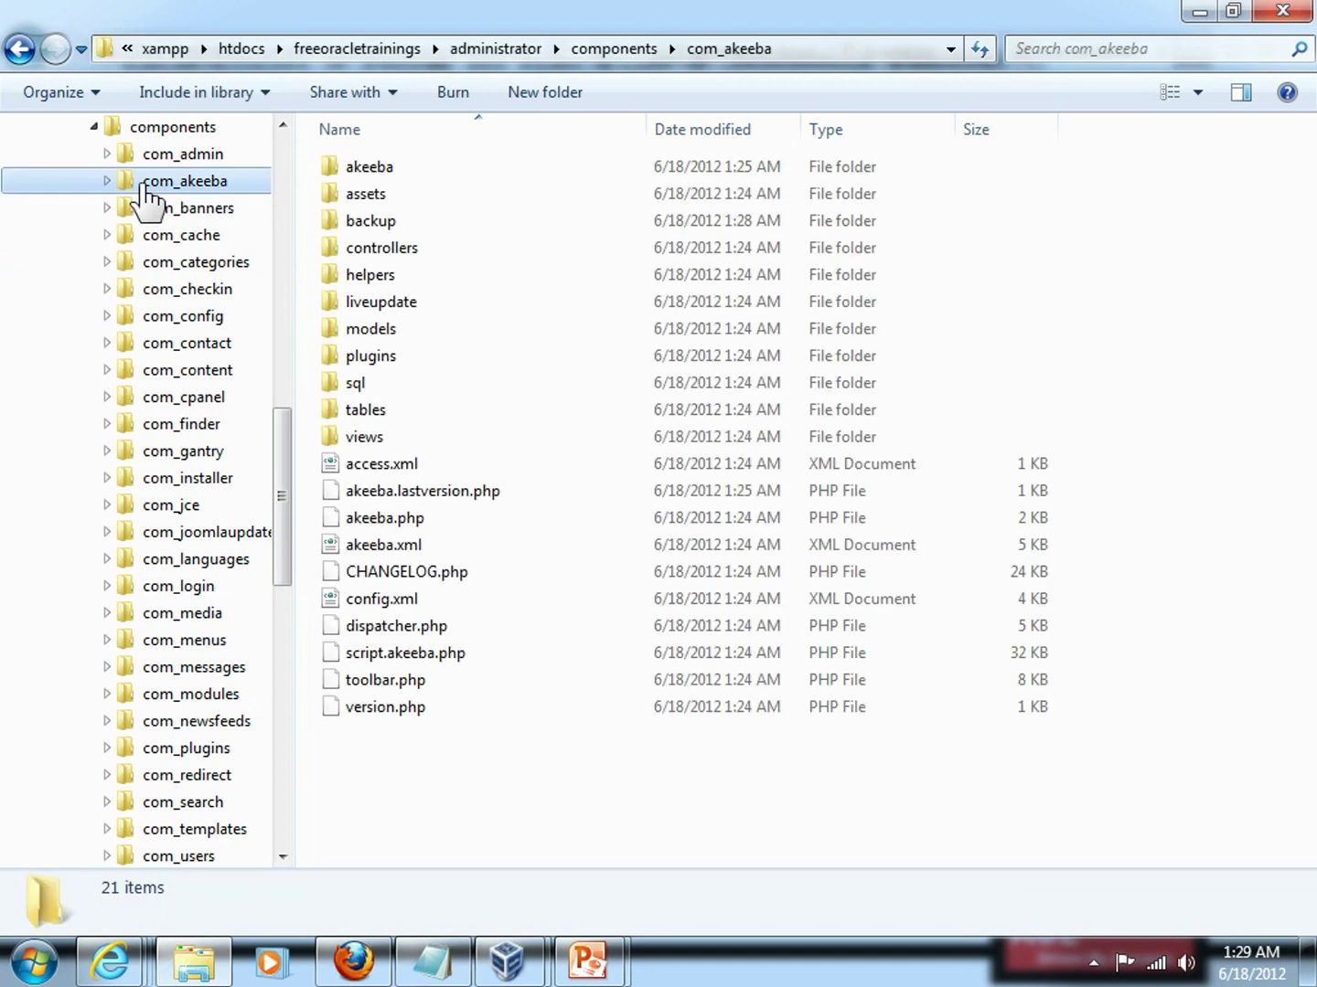
scroll(101, 209, up, 8)
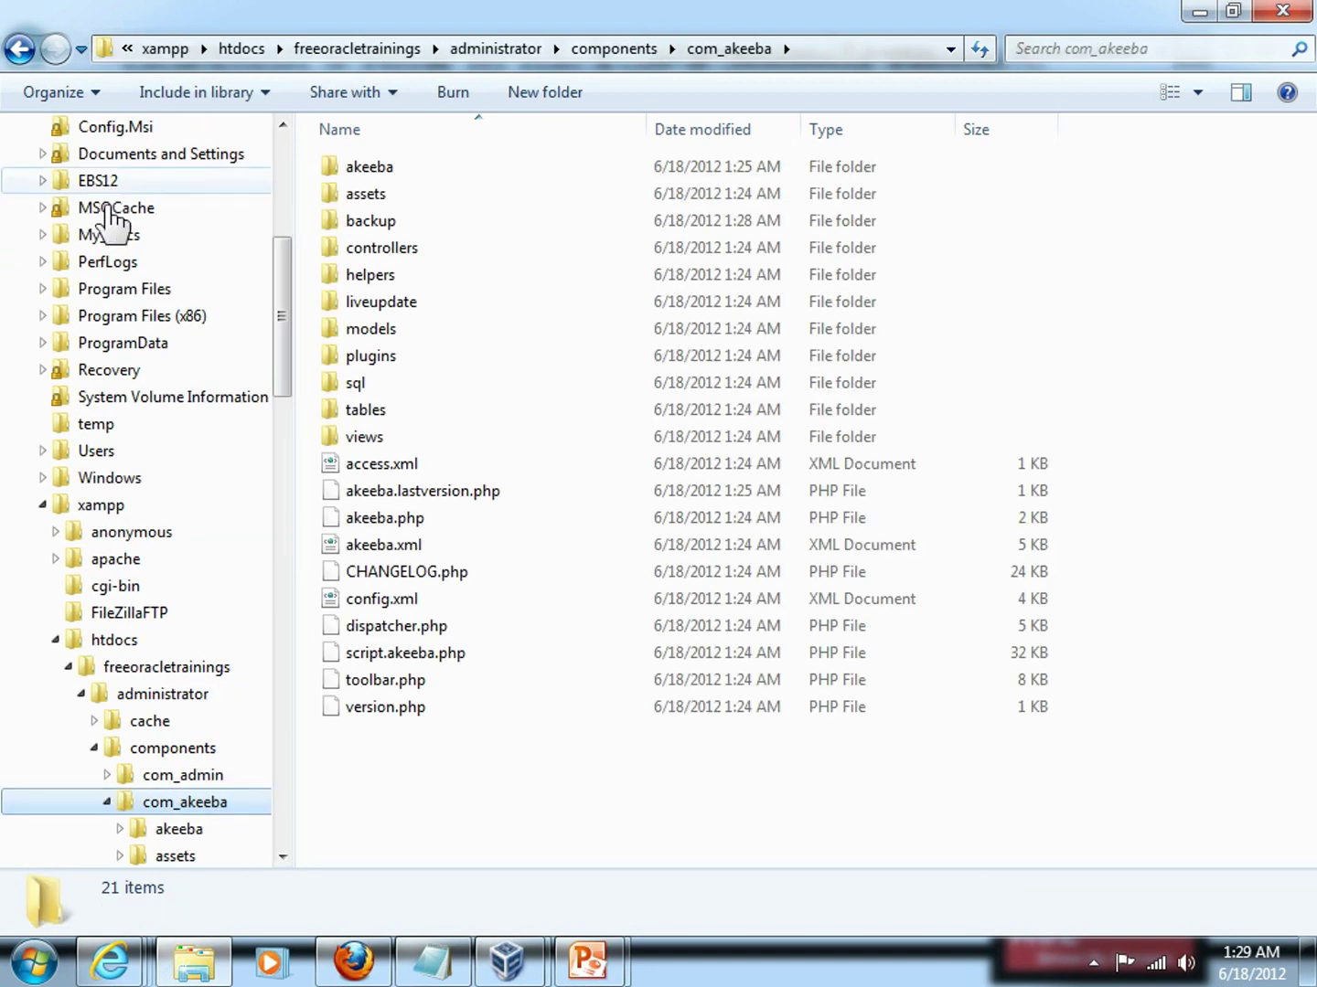
scroll(169, 493, down, 5)
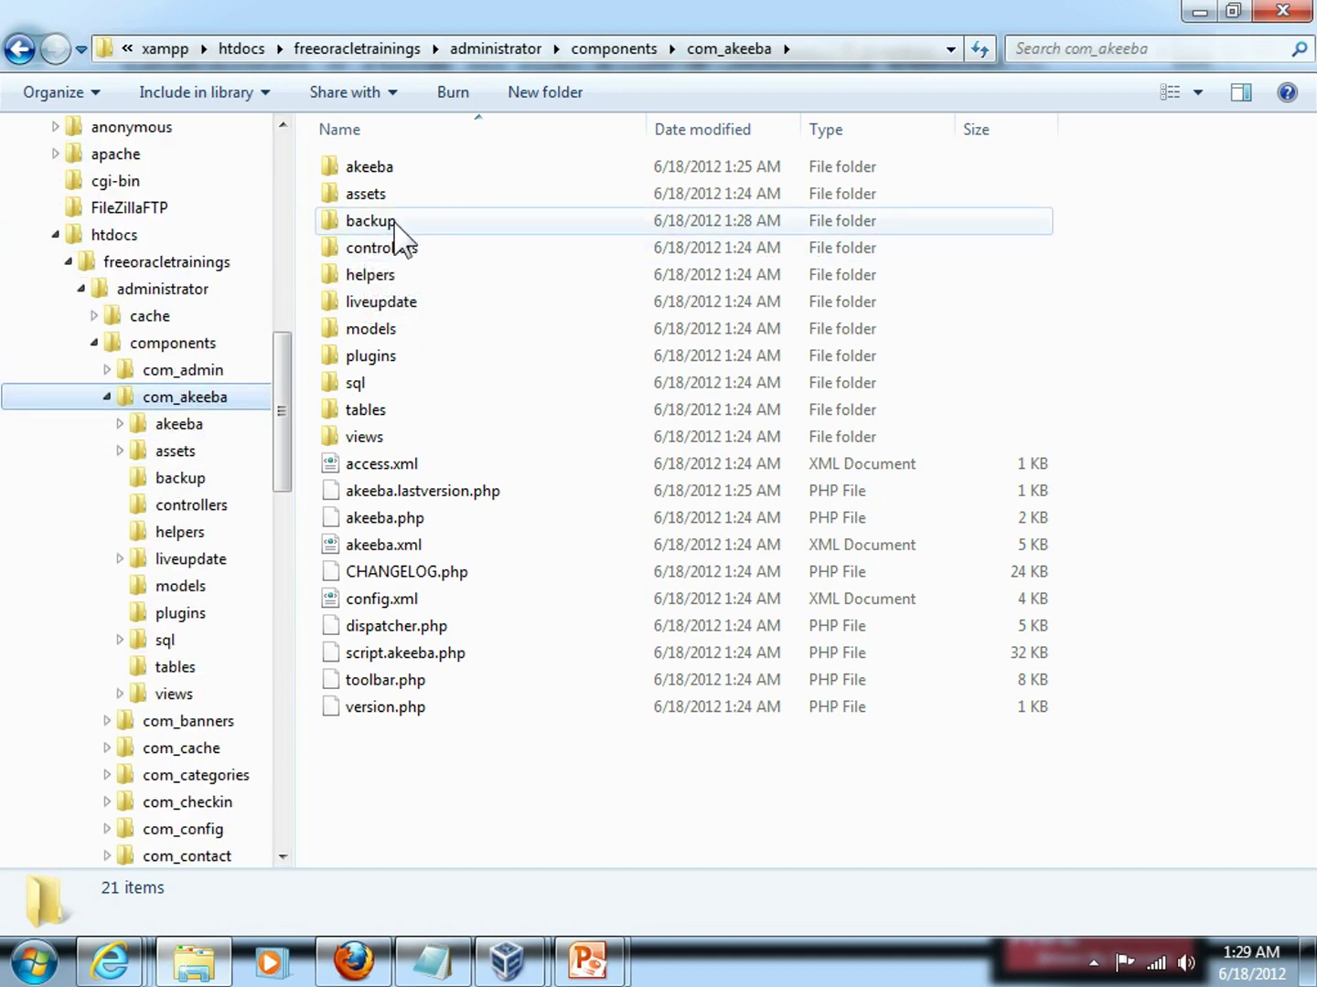
double_click(400, 229)
Select site-localhost-20120618-082738.jpa to show its 10.7 MB size and modified date.
click(526, 226)
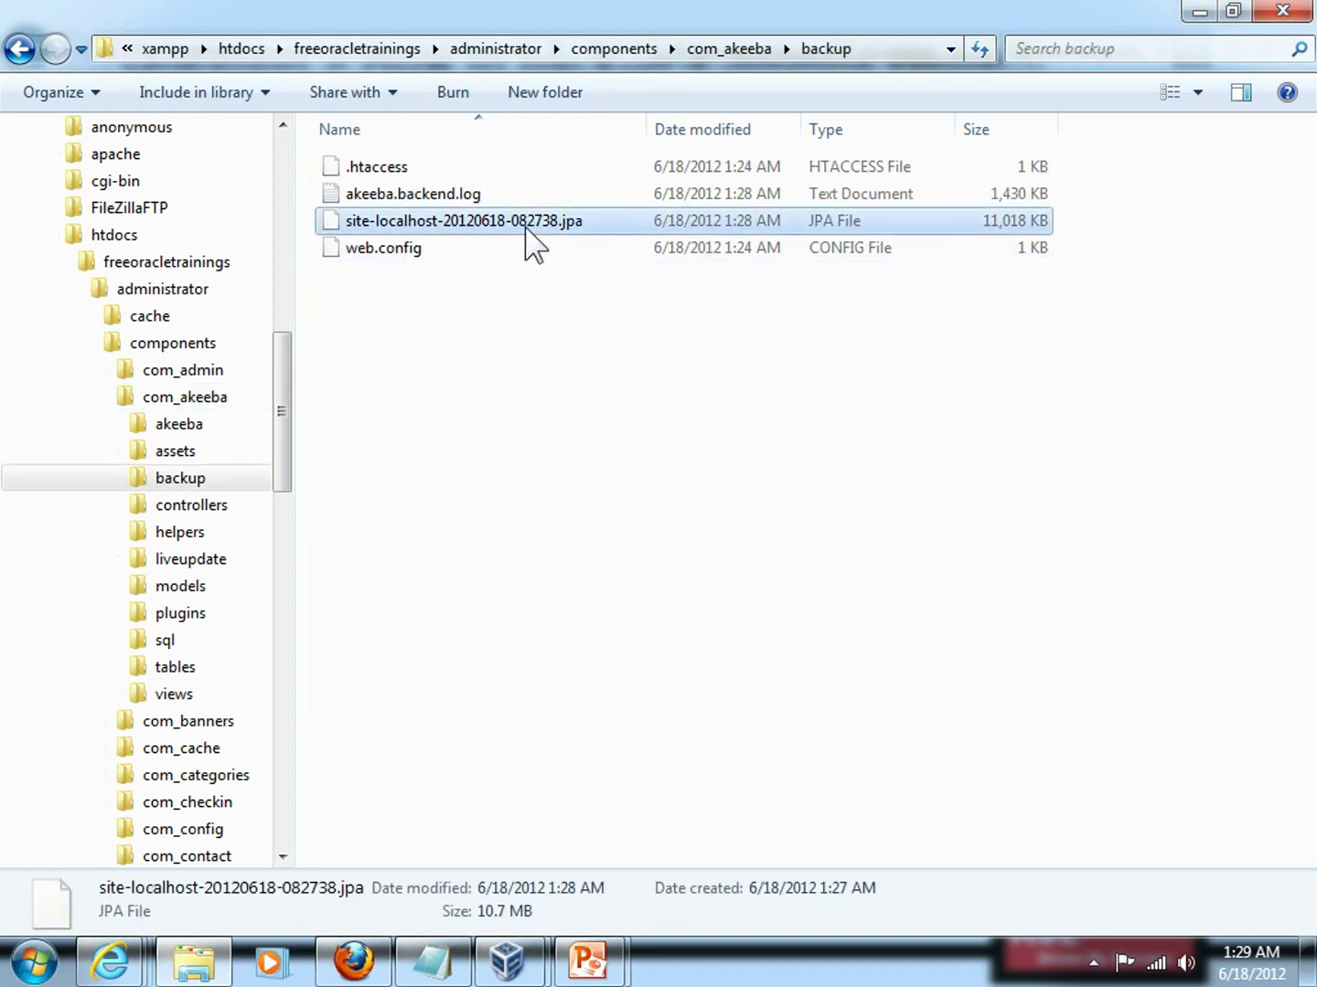